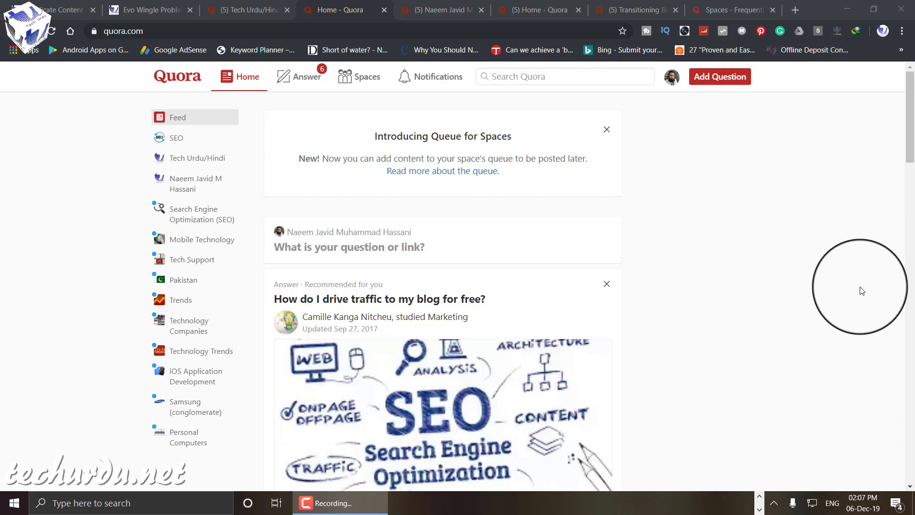
- View the account's answer statistics for the All Time period
click(671, 85)
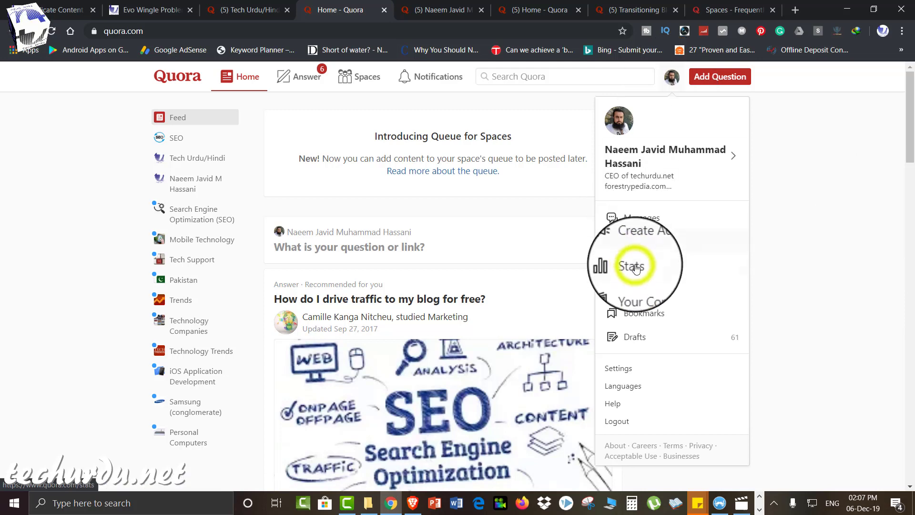
click(636, 268)
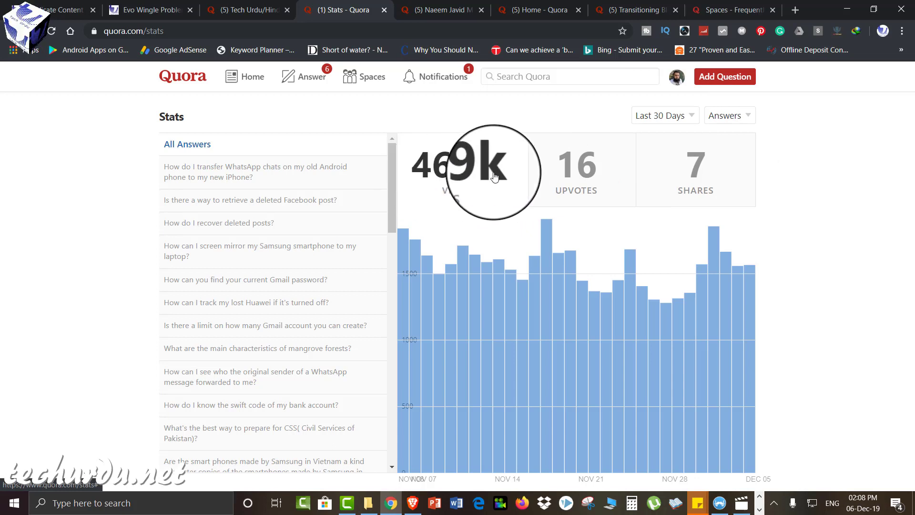
click(685, 121)
click(660, 215)
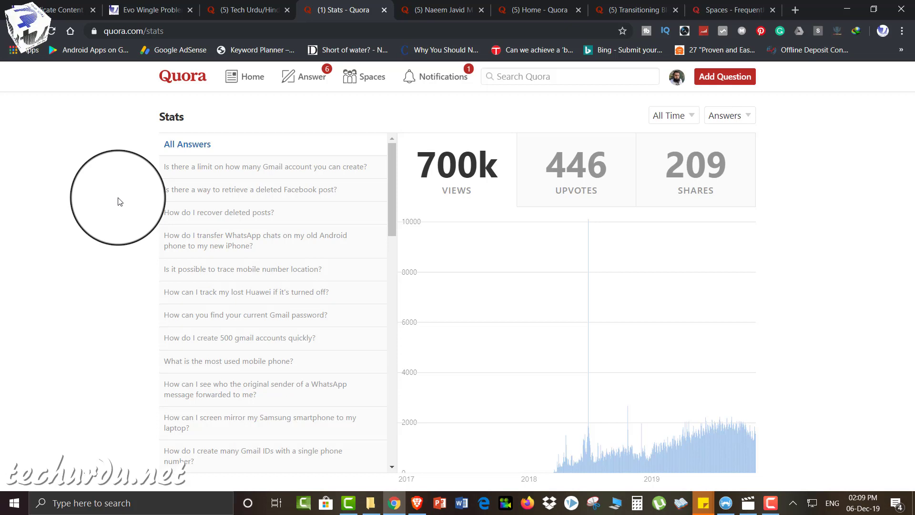
- Open the SEO space and examine the posts and questions shared in its main feed
click(351, 81)
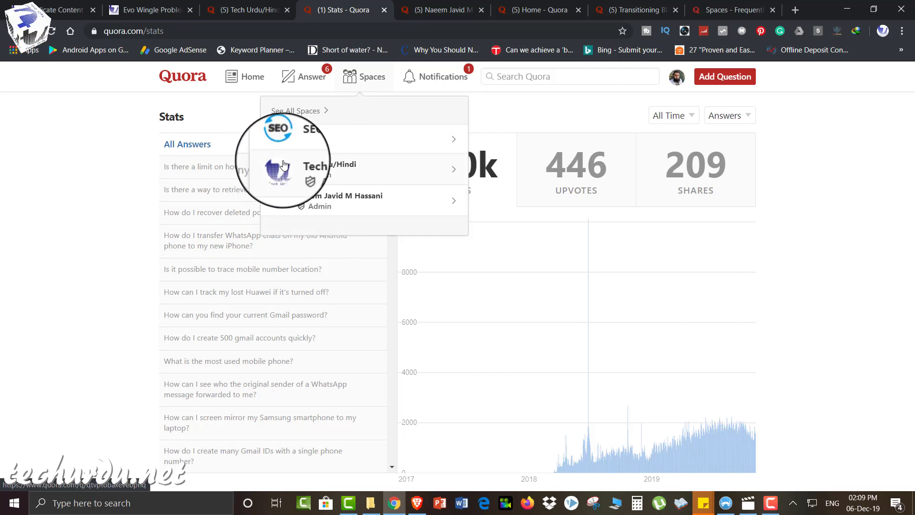
click(326, 146)
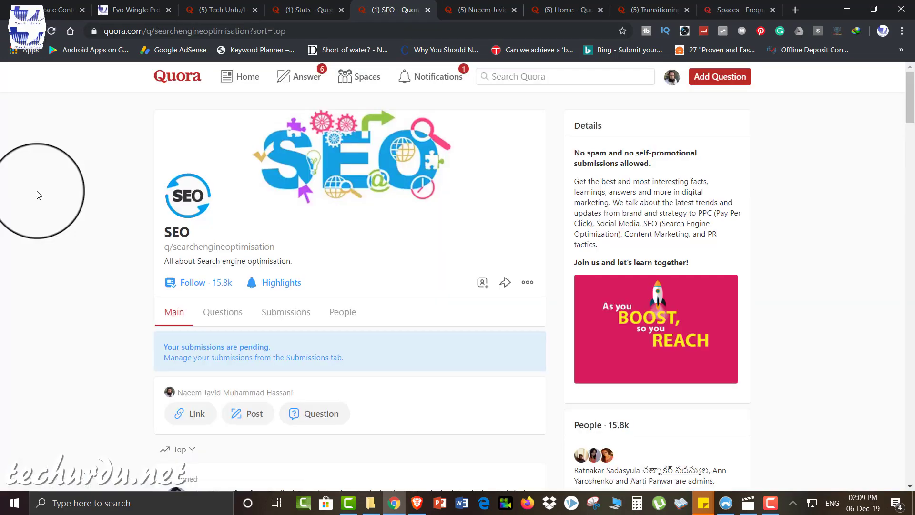
scroll(60, 198, down, 2)
scroll(61, 199, down, 10)
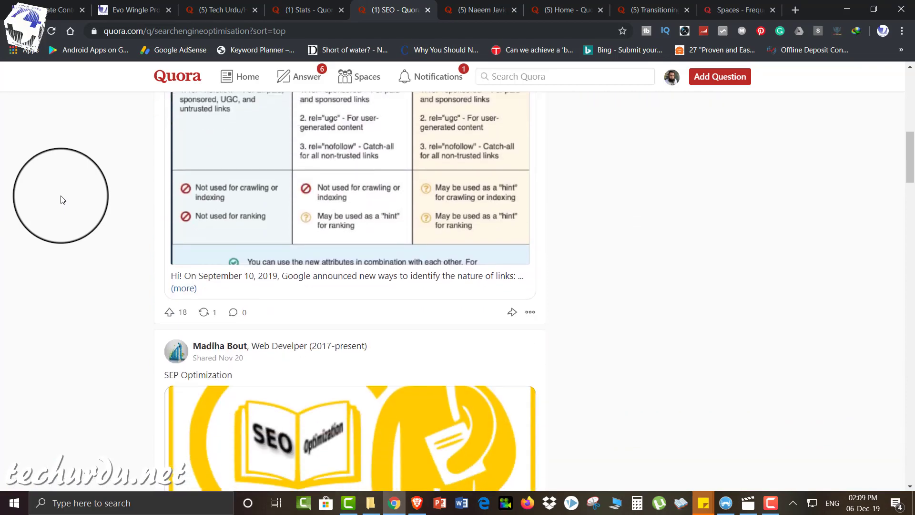
scroll(61, 199, down, 8)
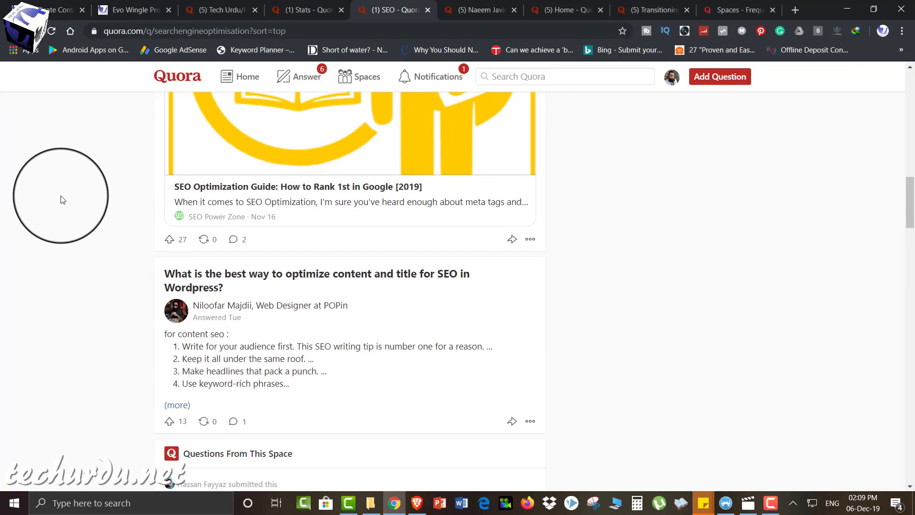
scroll(60, 200, down, 3)
scroll(61, 200, down, 6)
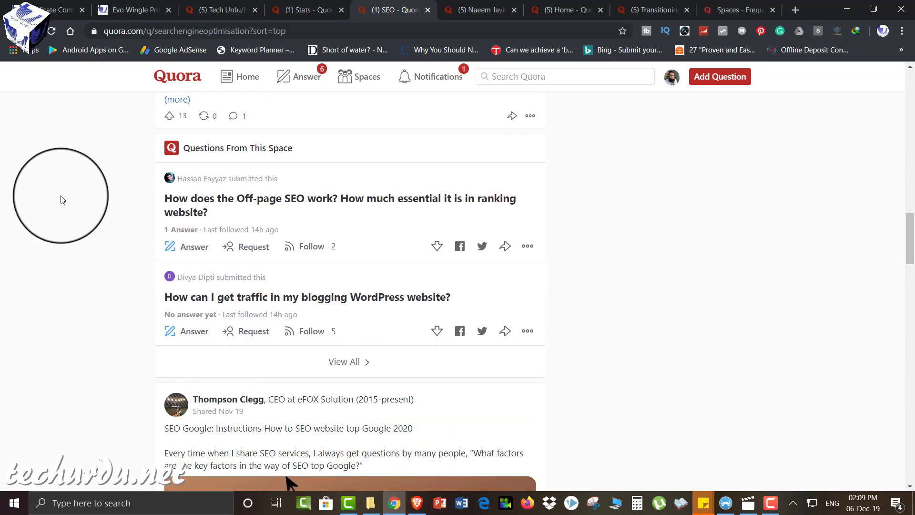
scroll(61, 199, down, 2)
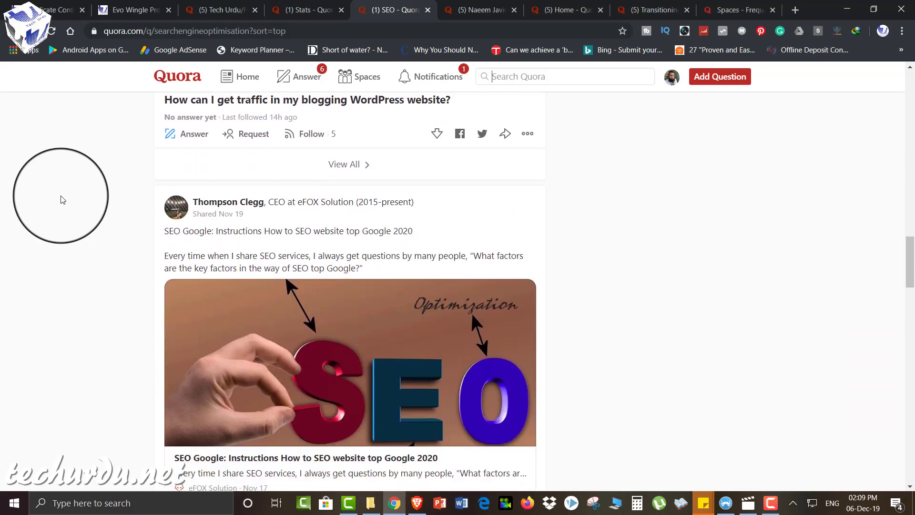
scroll(60, 199, down, 2)
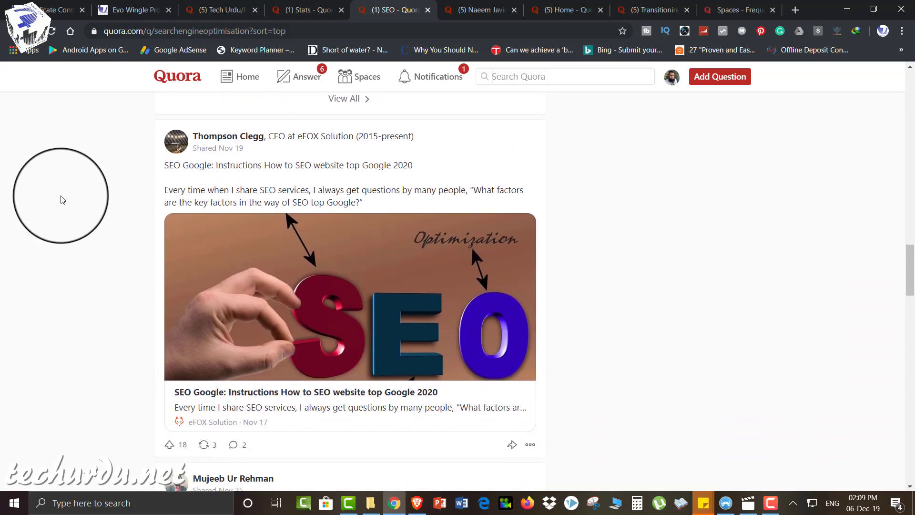
scroll(61, 199, down, 13)
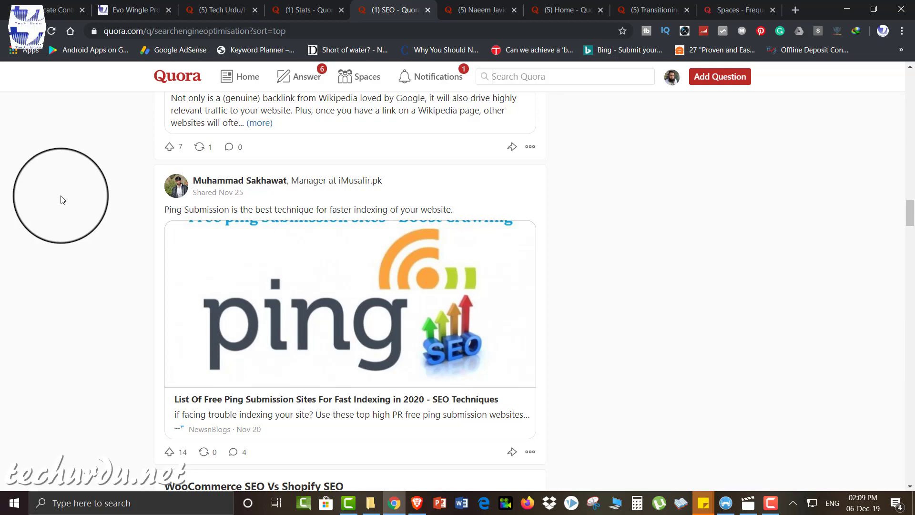
scroll(61, 199, down, 3)
scroll(61, 199, down, 3)
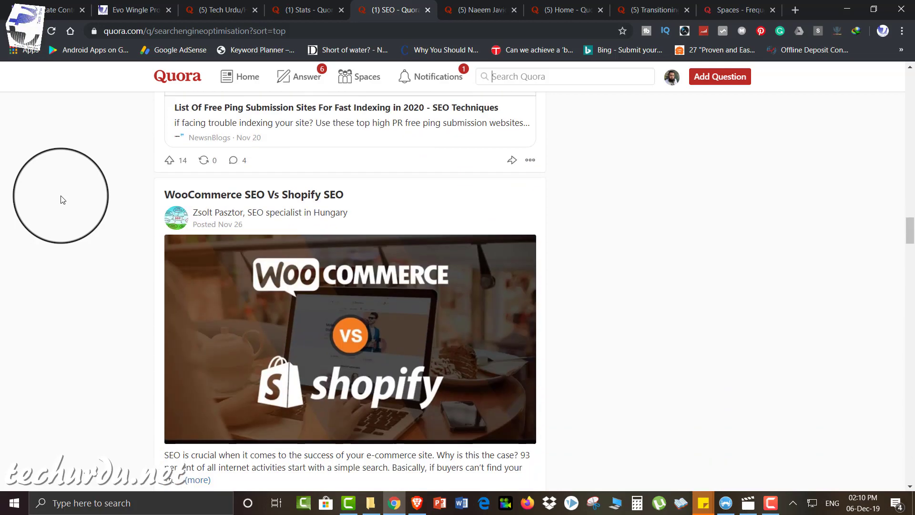
scroll(61, 199, up, 20)
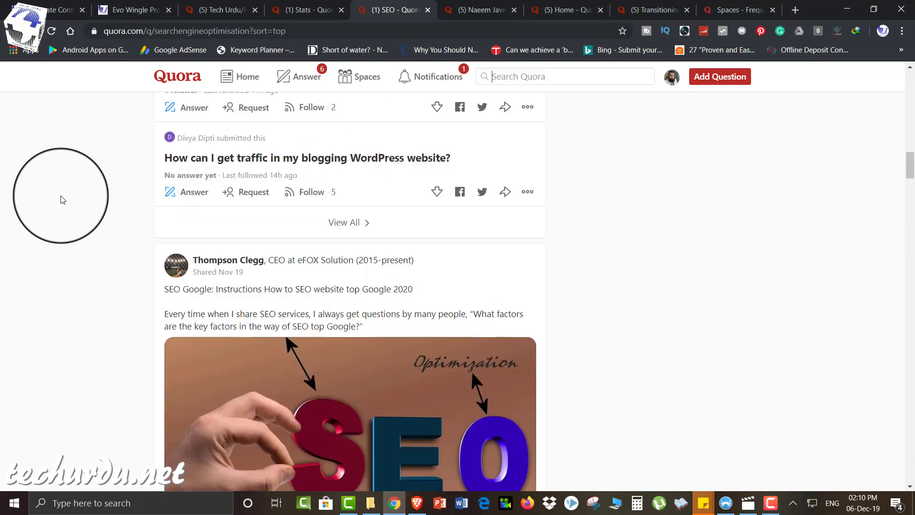
scroll(60, 200, up, 5)
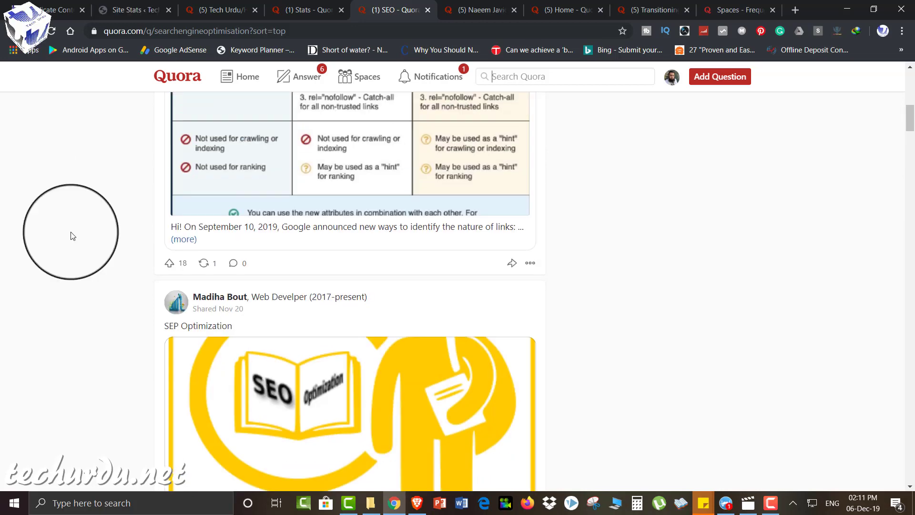
scroll(72, 236, up, 10)
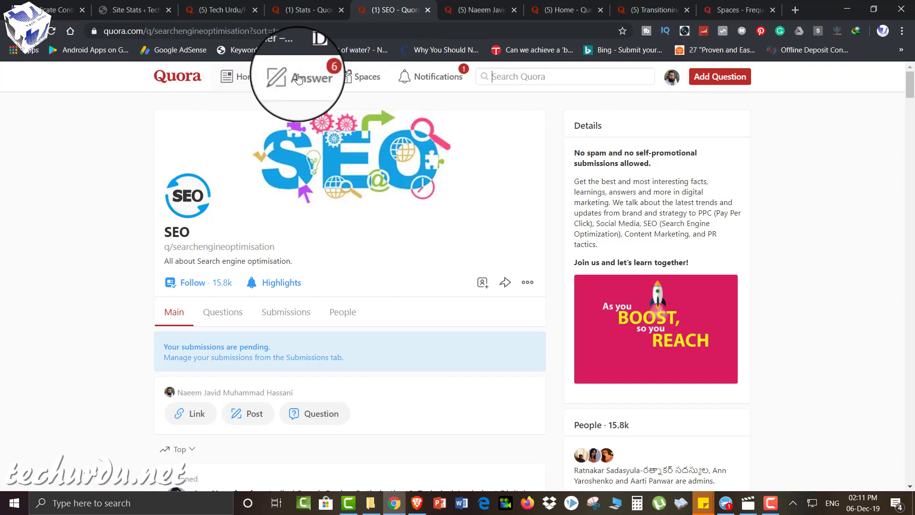
- Show all spaces and look through your own spaces and the suggested new spaces to discover
click(367, 83)
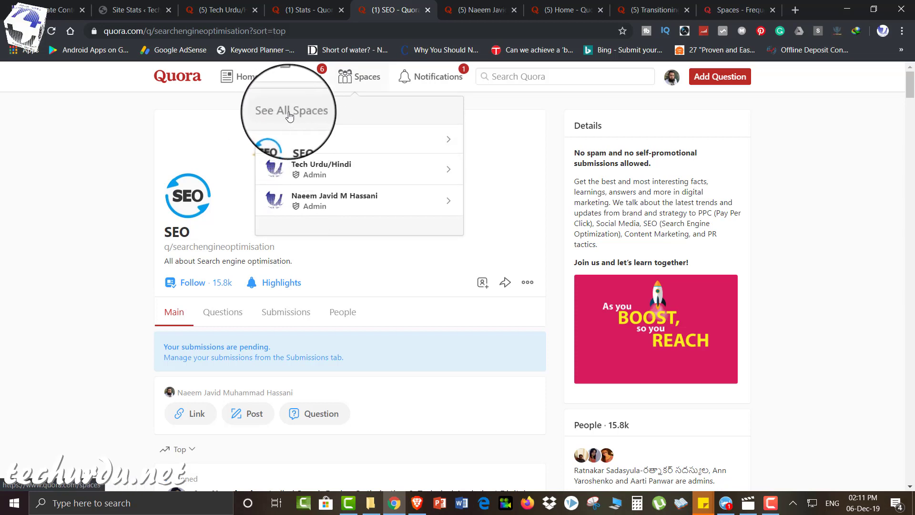
click(309, 111)
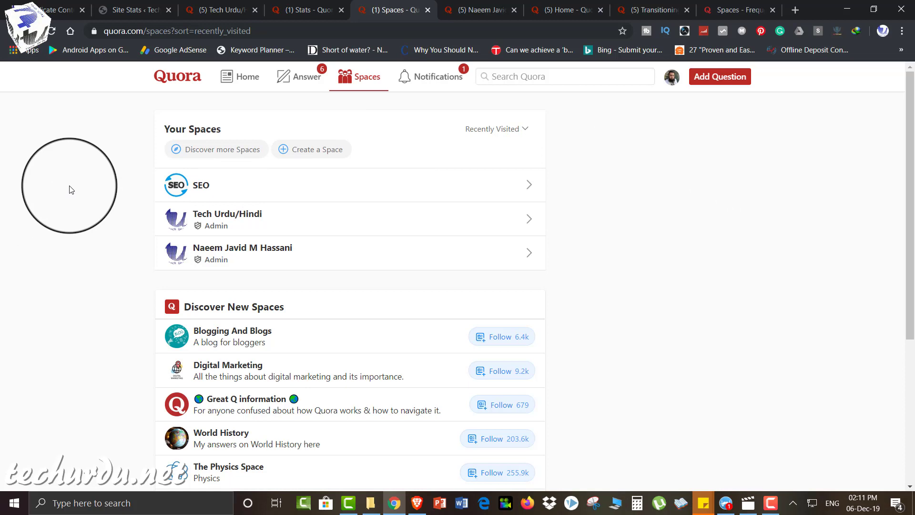
scroll(122, 313, down, 1)
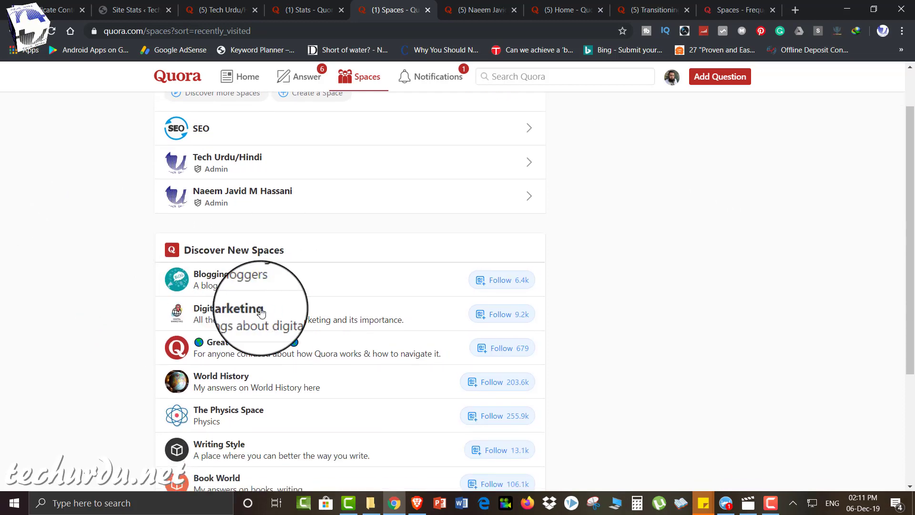
scroll(107, 306, down, 3)
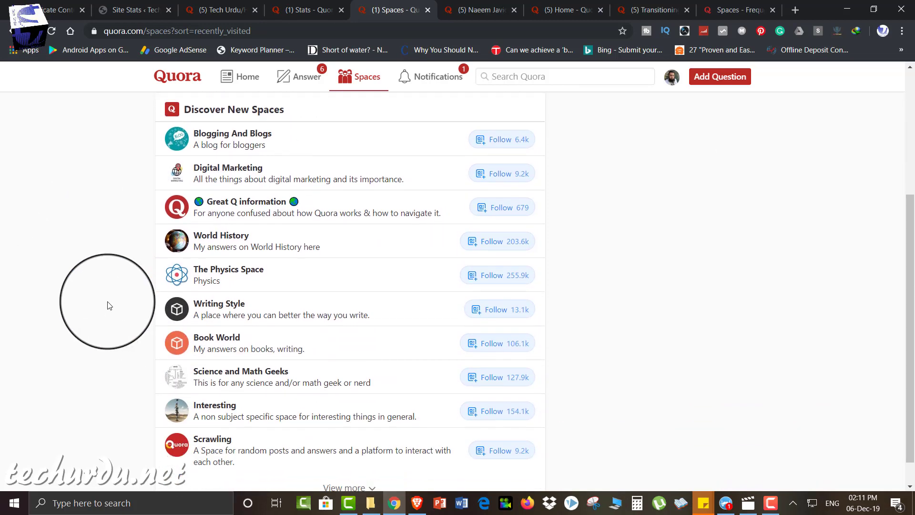
scroll(110, 306, down, 1)
scroll(629, 343, up, 2)
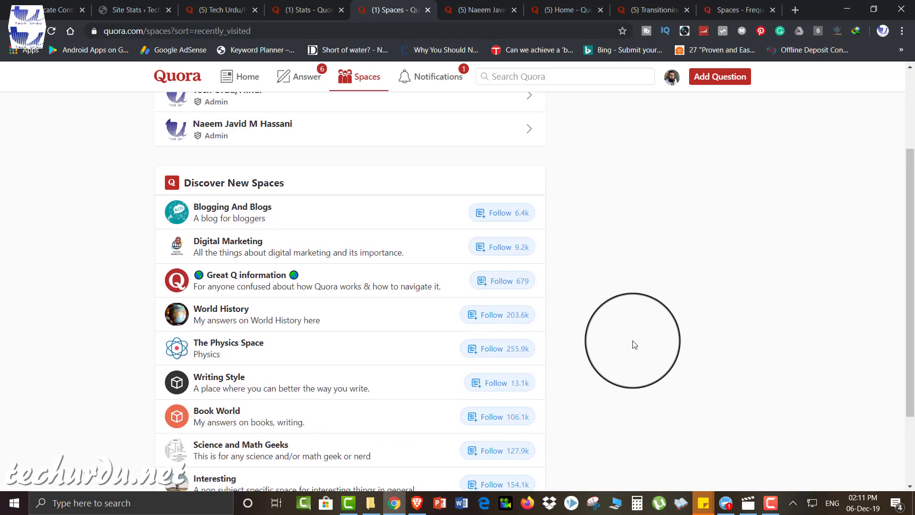
scroll(510, 275, down, 3)
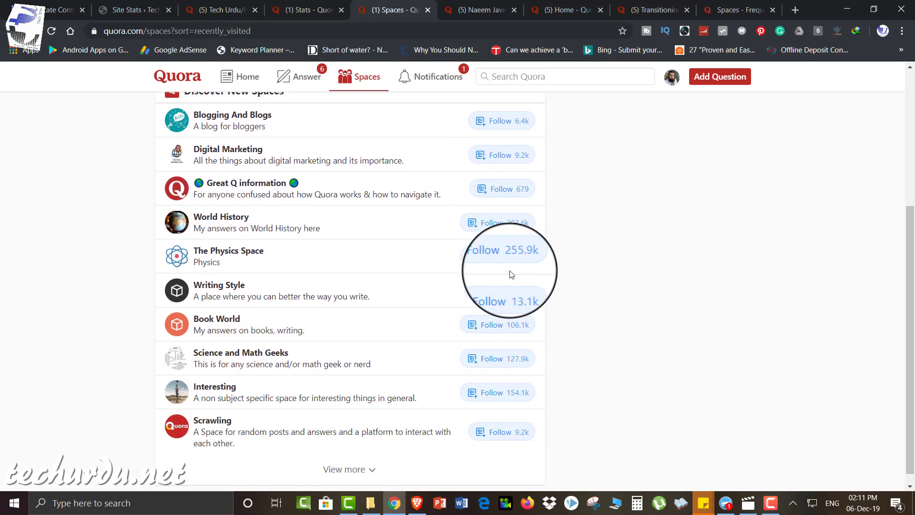
scroll(214, 267, up, 4)
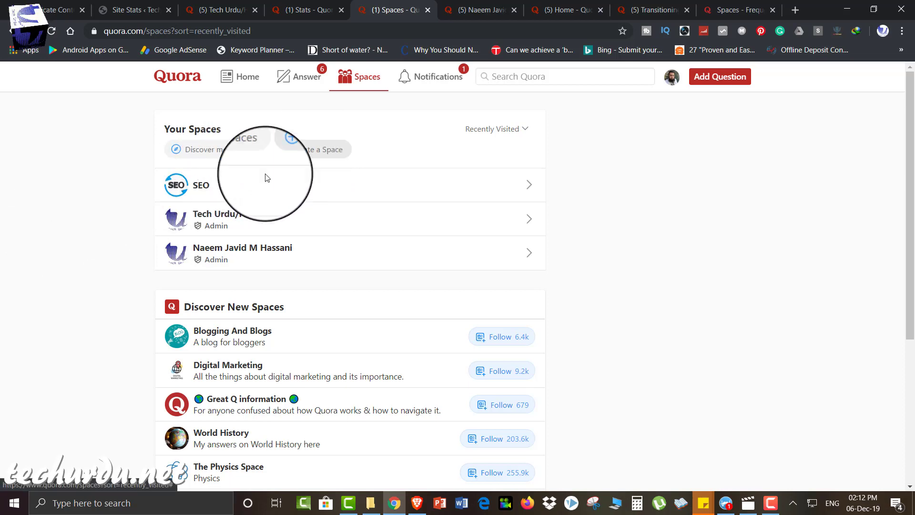
scroll(66, 291, down, 1)
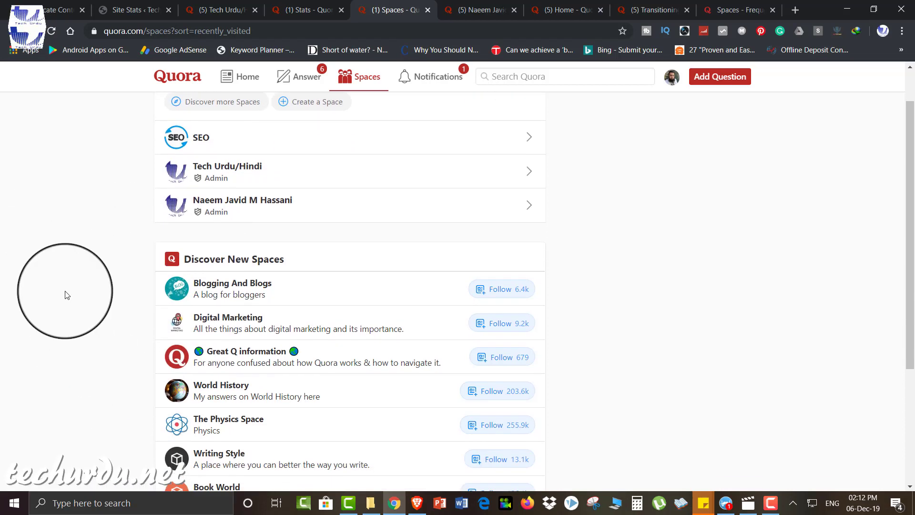
scroll(65, 291, up, 1)
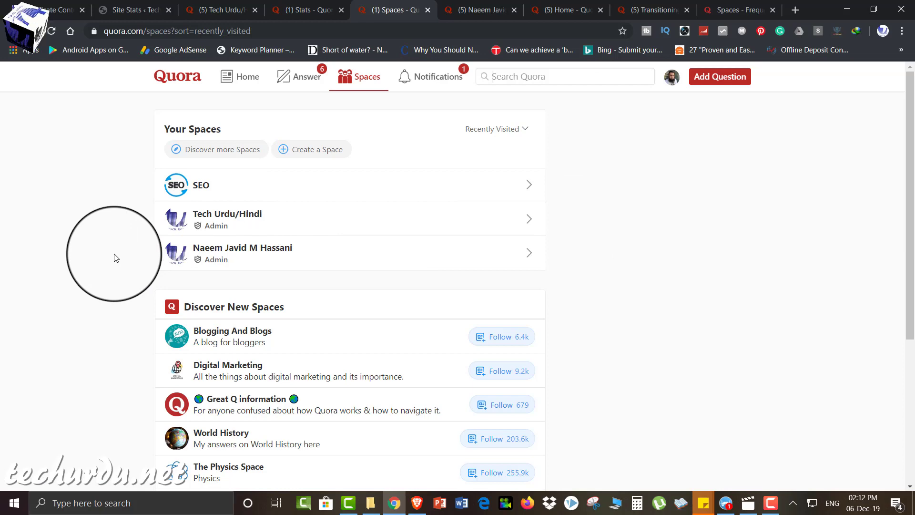
- Create a space named "Blogger SEO" with the description "This space is all about Blogger/BlogSpot SEO."
click(314, 152)
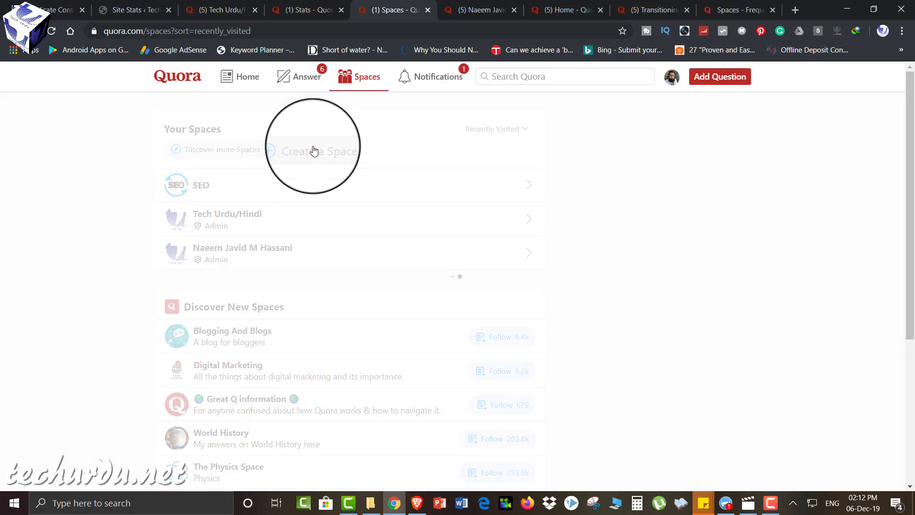
click(324, 289)
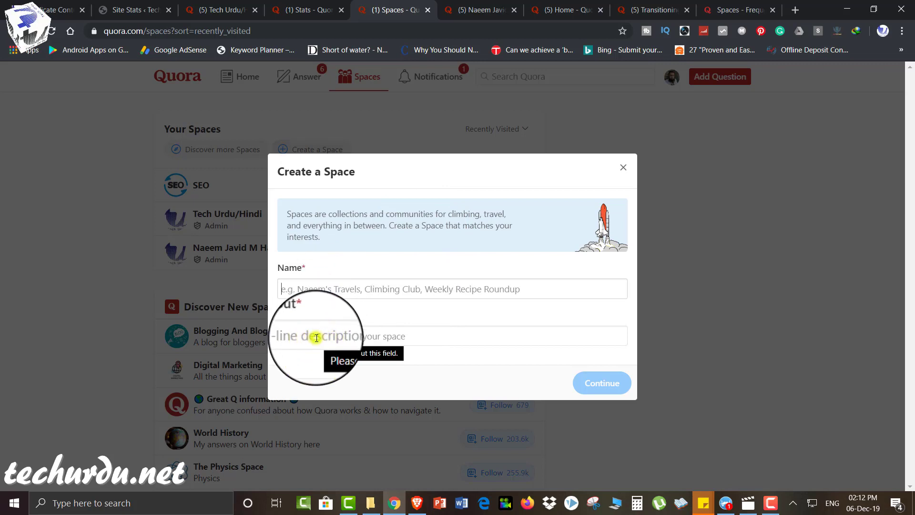
click(470, 292)
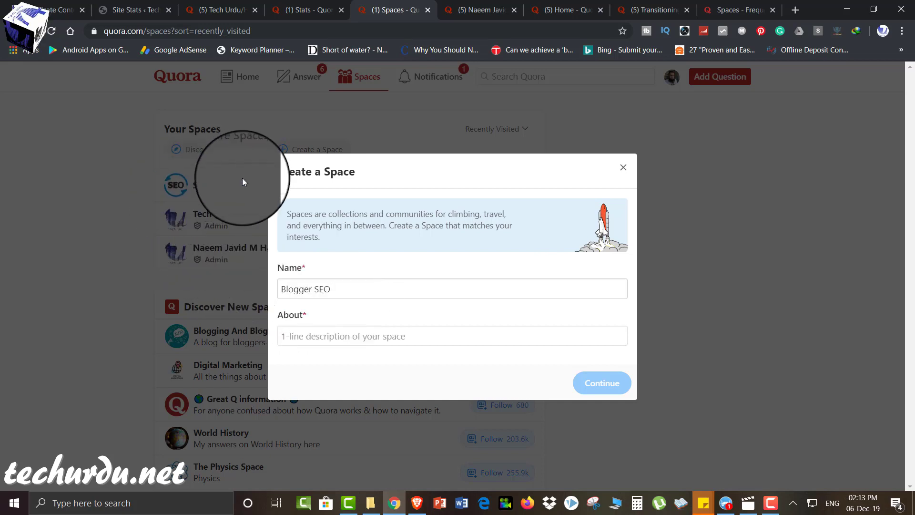
click(329, 338)
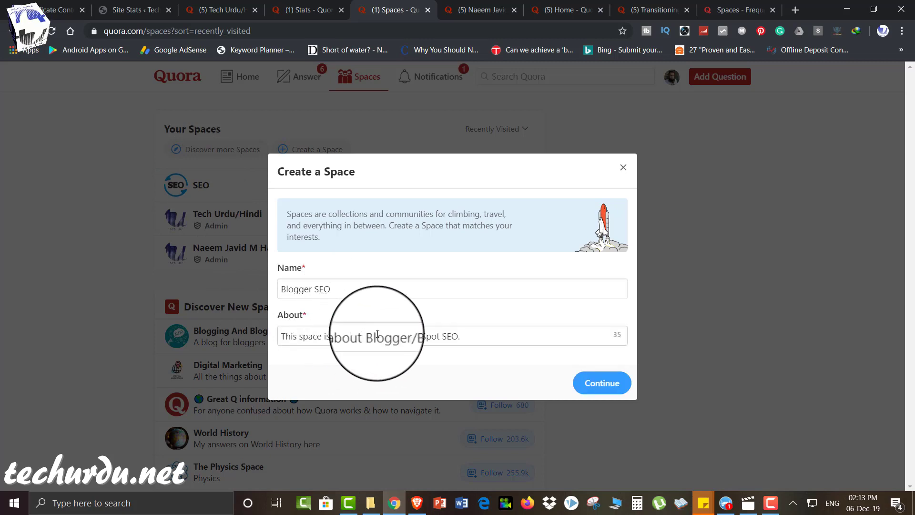
click(602, 382)
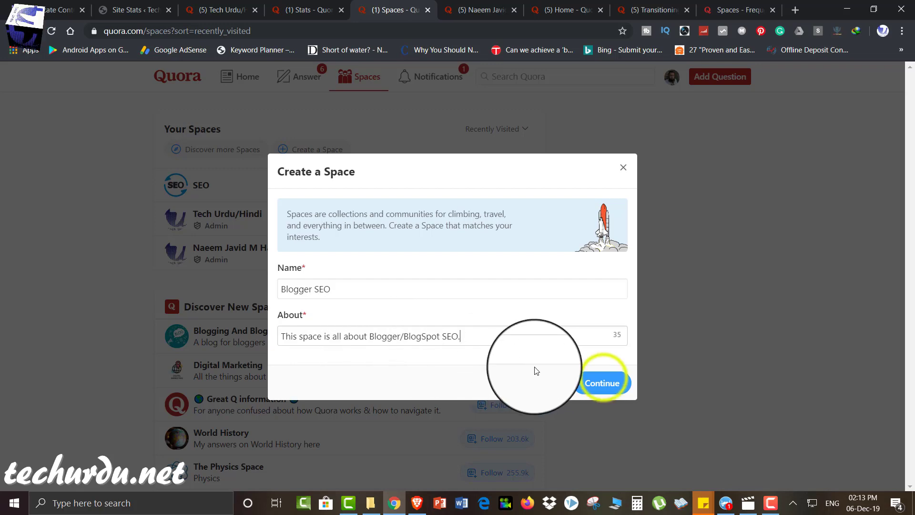
click(604, 381)
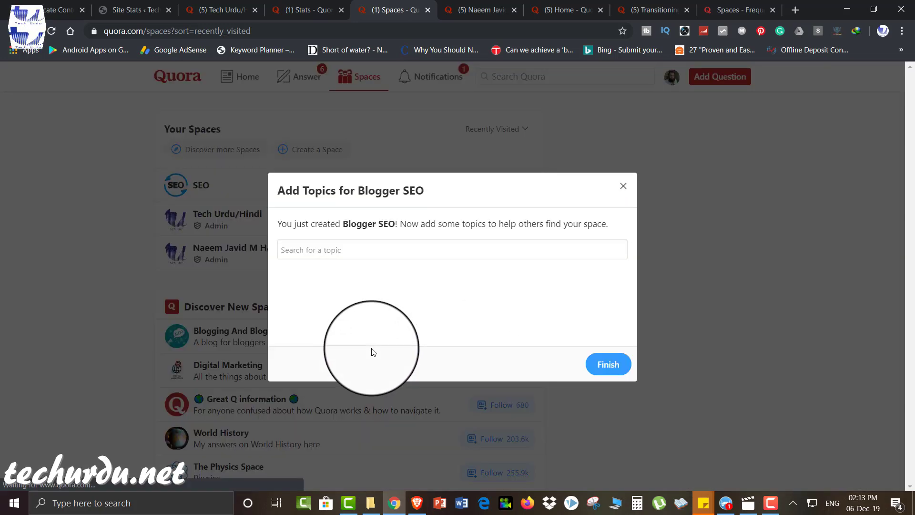
- Add the topics Blogger (product) and Search Engine Optimization (SEO) to the Blogger SEO space
click(316, 244)
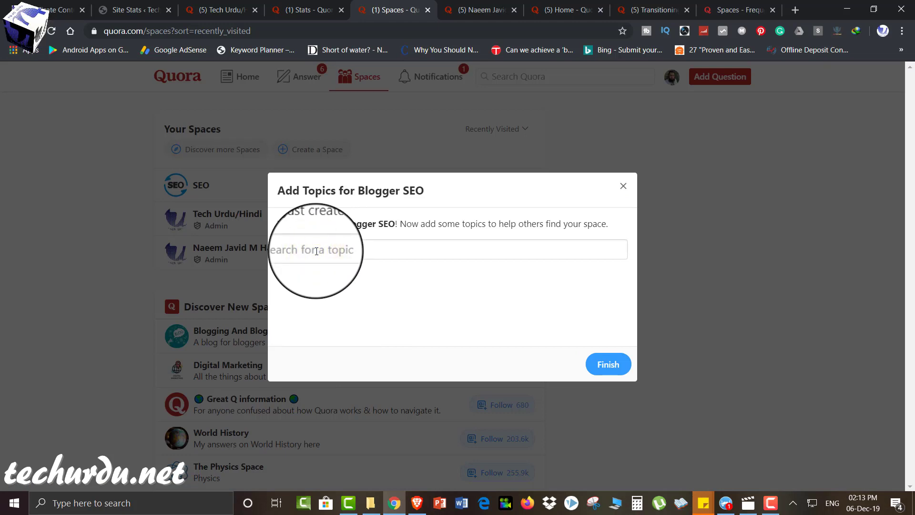
text(blogger)
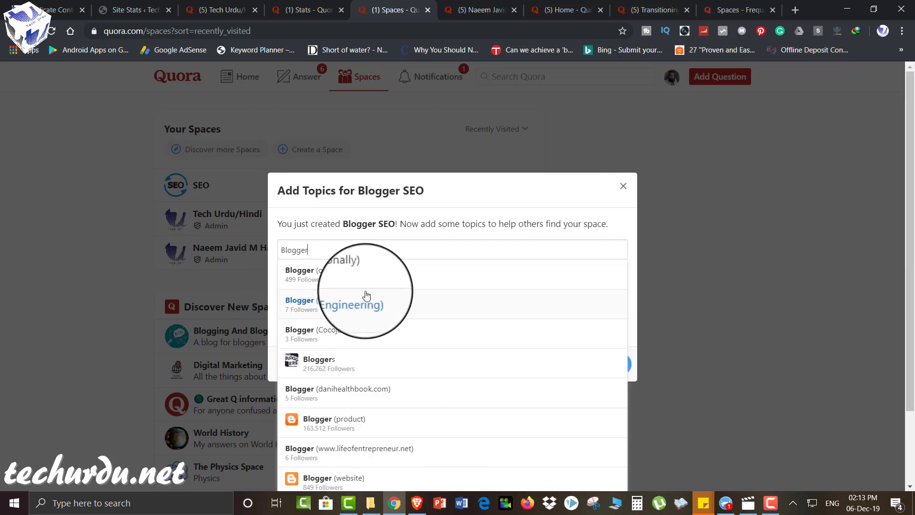
click(318, 423)
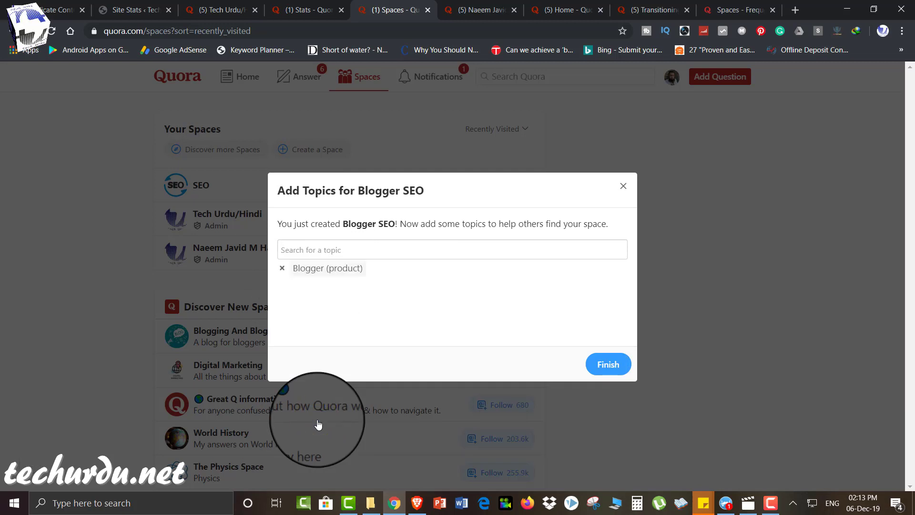
text(SEO)
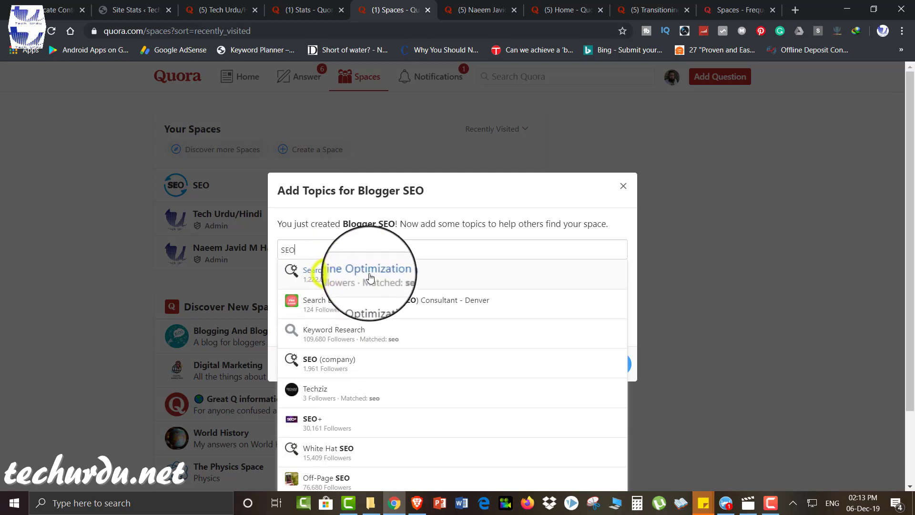
click(327, 280)
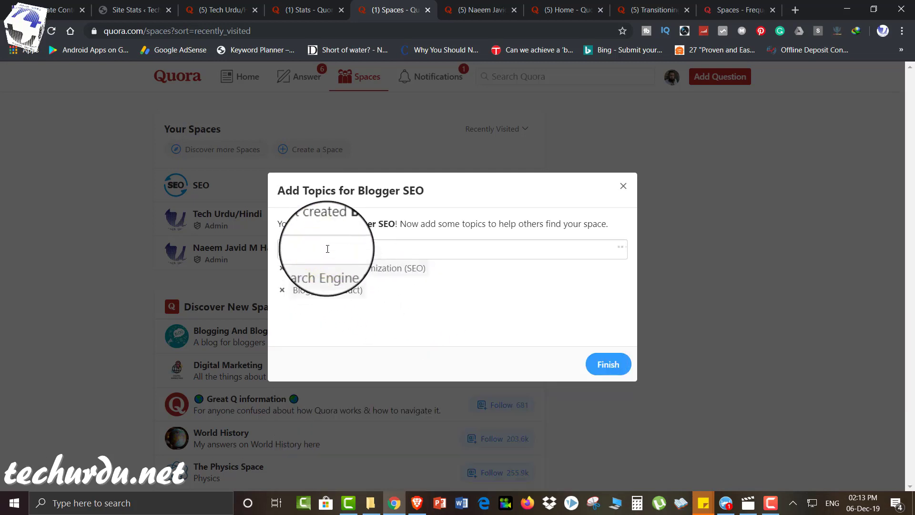
- Add the topic Blogspot to the Blogger SEO space and finish the topic setup
text(BlogSpot)
click(296, 261)
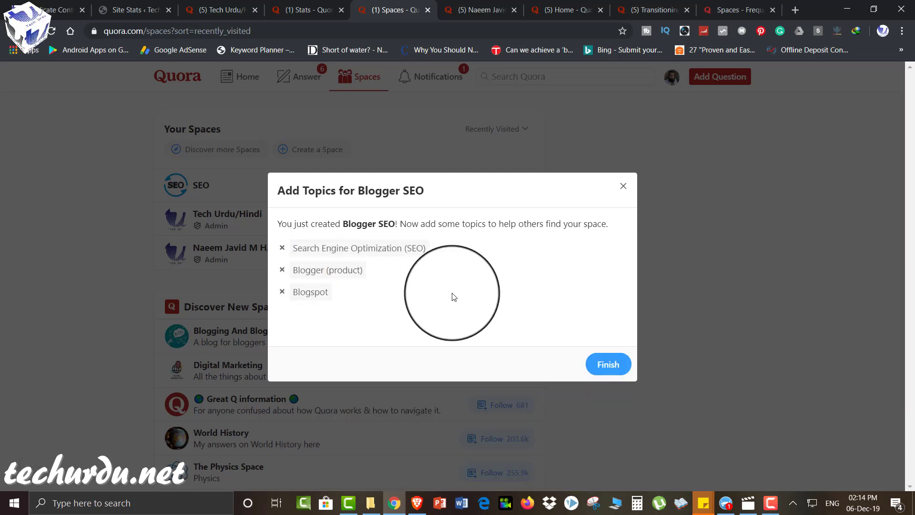
click(610, 365)
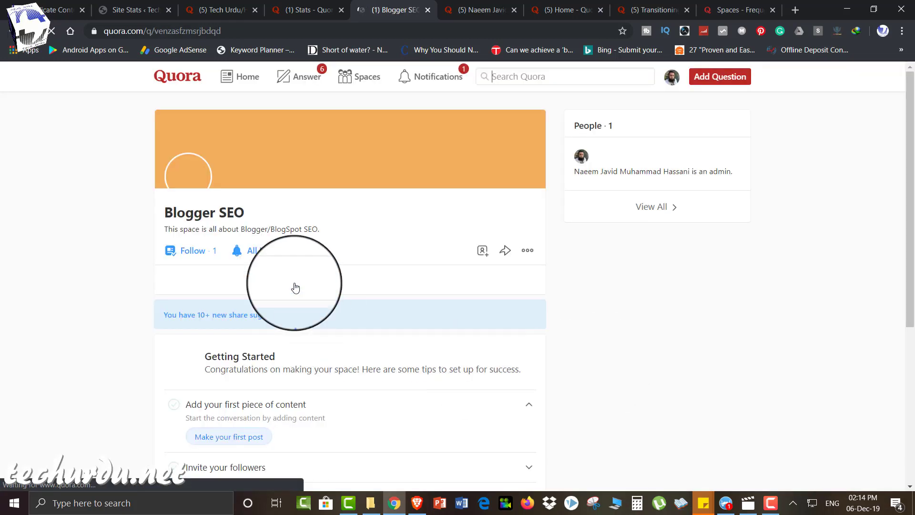
- Examine the new space's main page, including its header, management sections and Getting Started checklist
scroll(73, 259, down, 5)
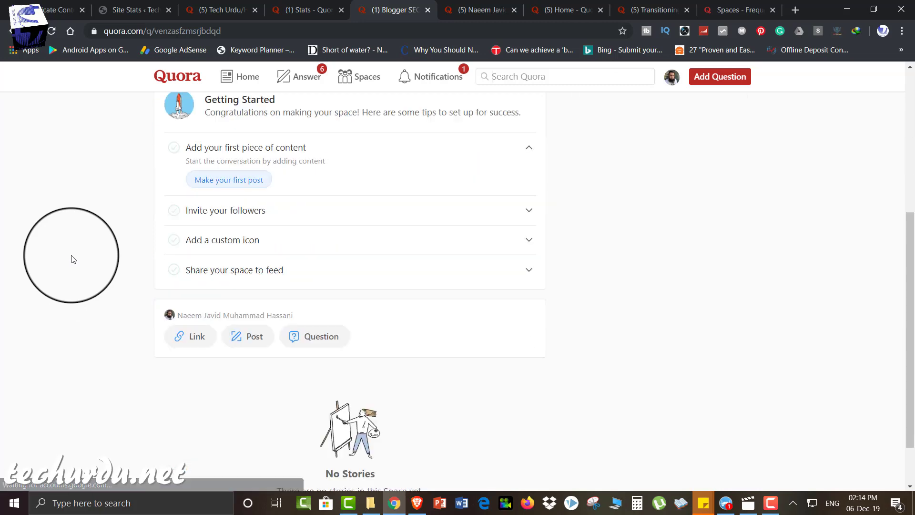
scroll(73, 259, up, 5)
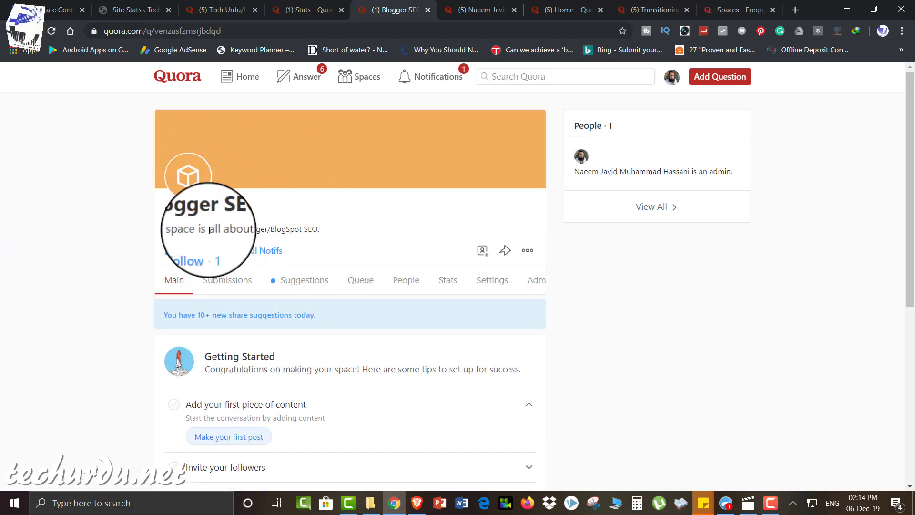
scroll(67, 253, down, 1)
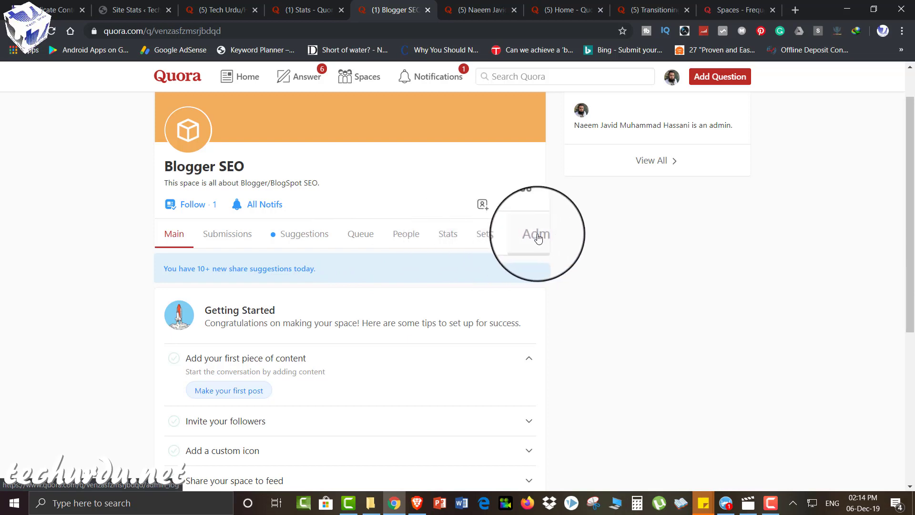
scroll(86, 286, down, 2)
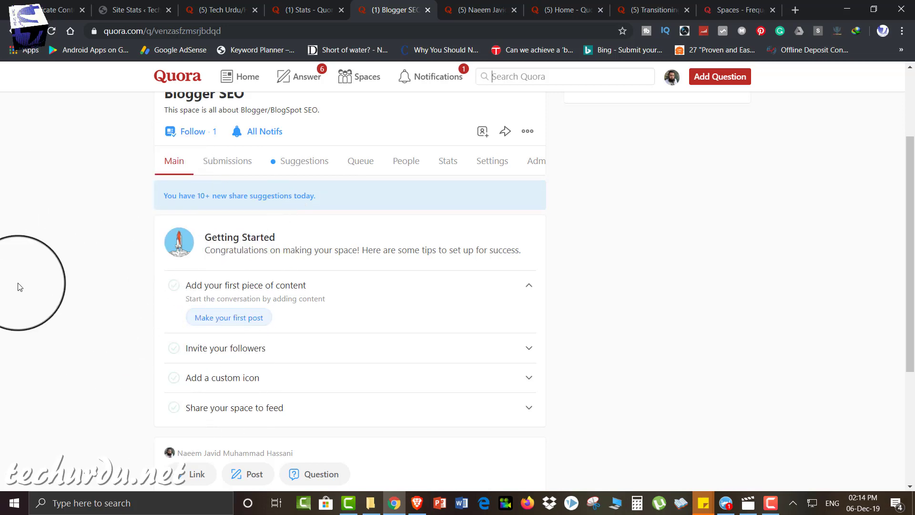
scroll(18, 286, down, 2)
scroll(18, 286, up, 2)
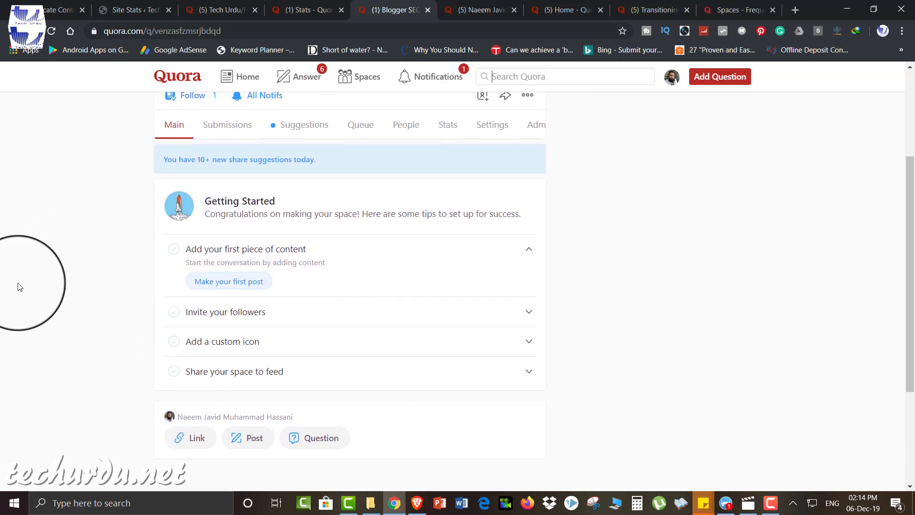
scroll(18, 286, down, 2)
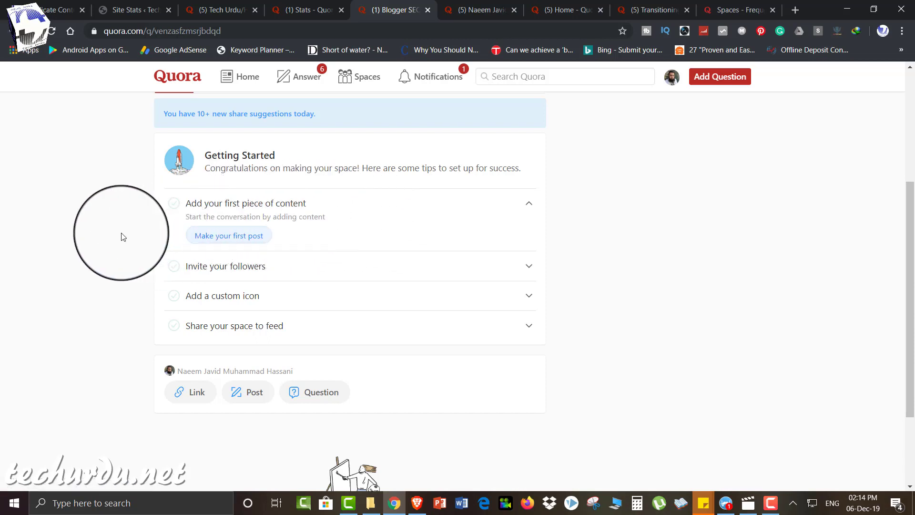
scroll(120, 235, down, 1)
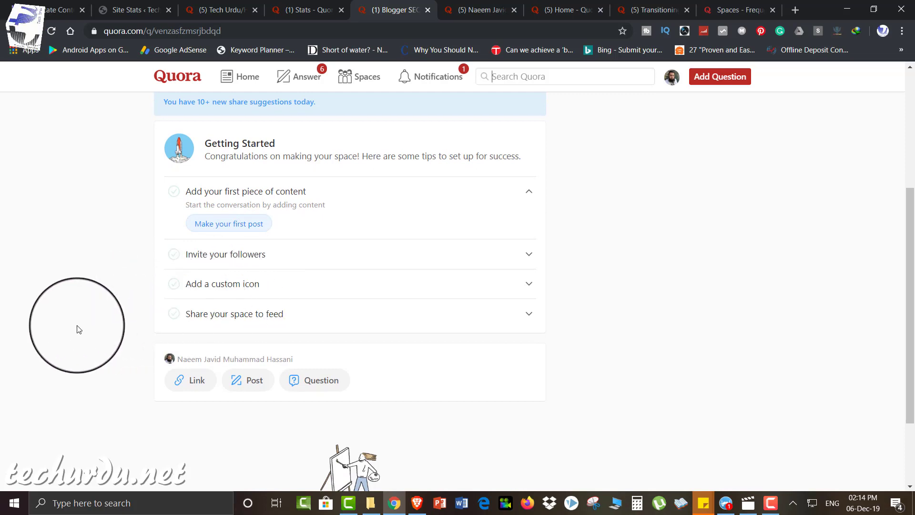
- Open the Blogger SEO space's submissions and check for pending content
scroll(235, 224, up, 4)
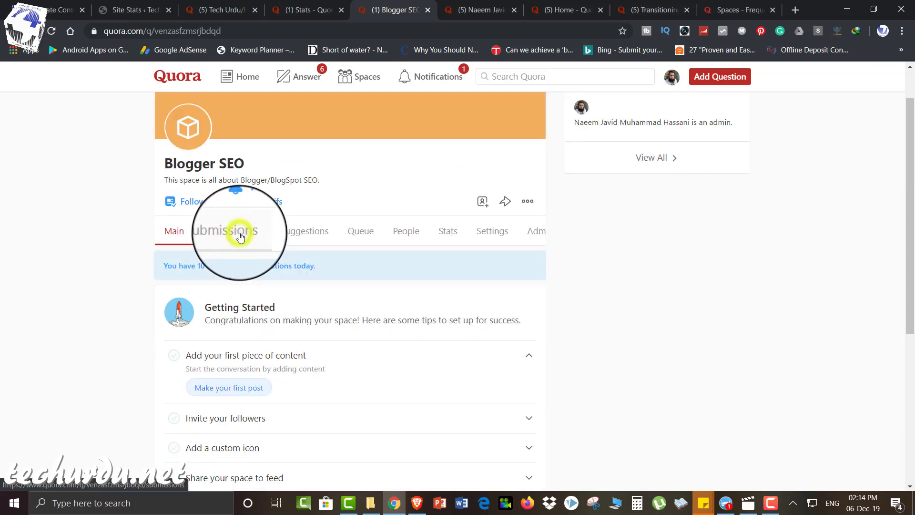
click(240, 237)
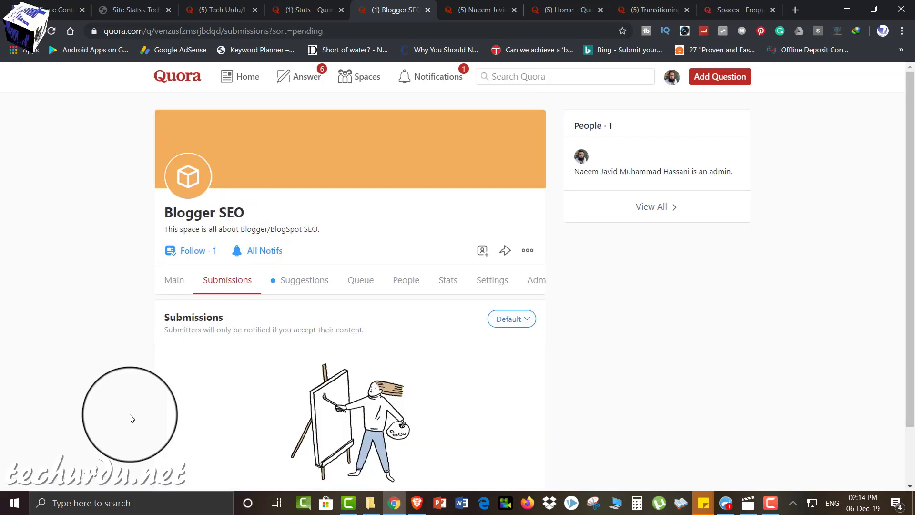
scroll(234, 333, down, 2)
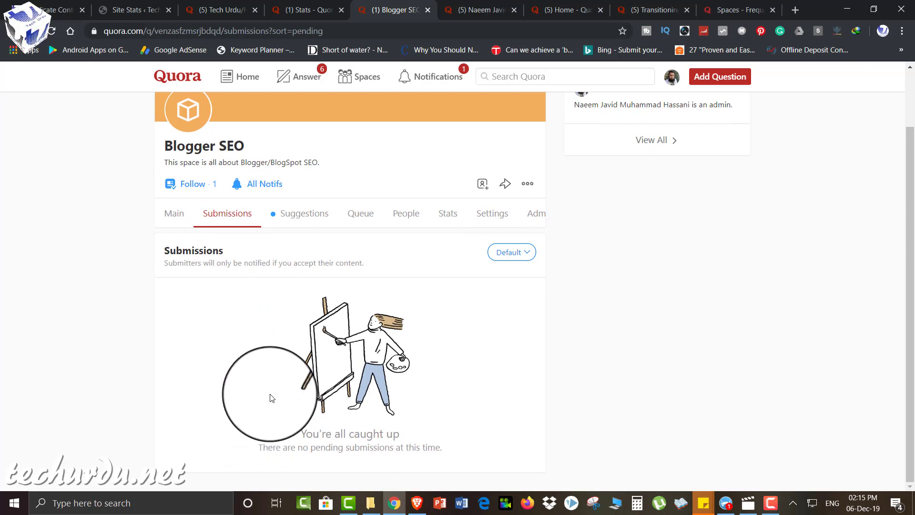
- Open the share suggestions for the Blogger SEO space and look through the suggested answers
click(299, 215)
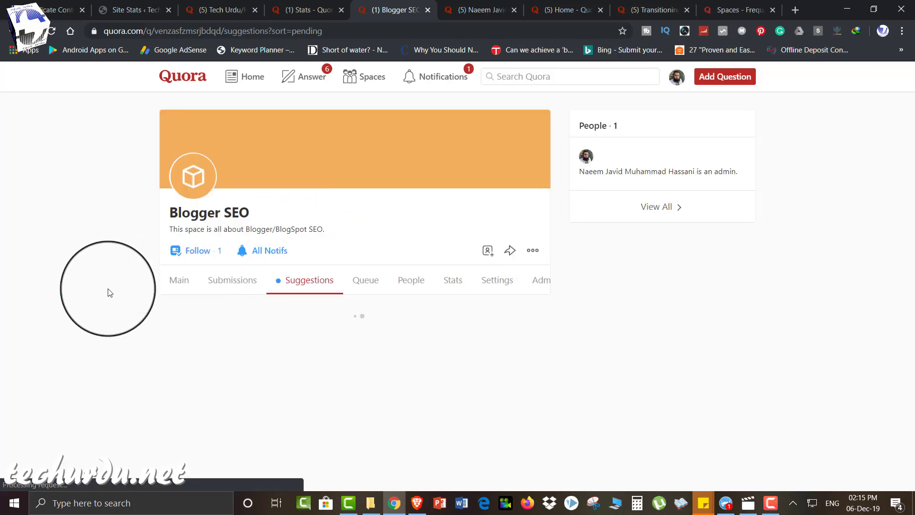
scroll(109, 293, down, 1)
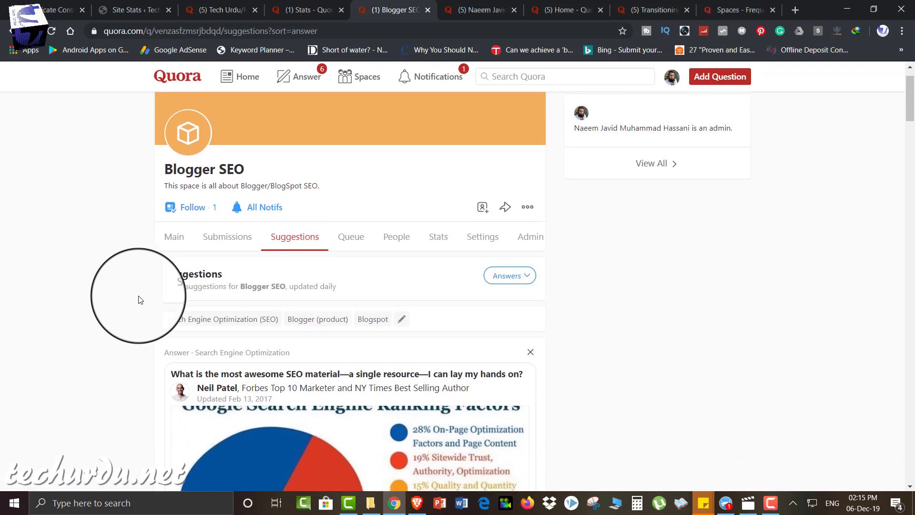
scroll(131, 299, down, 2)
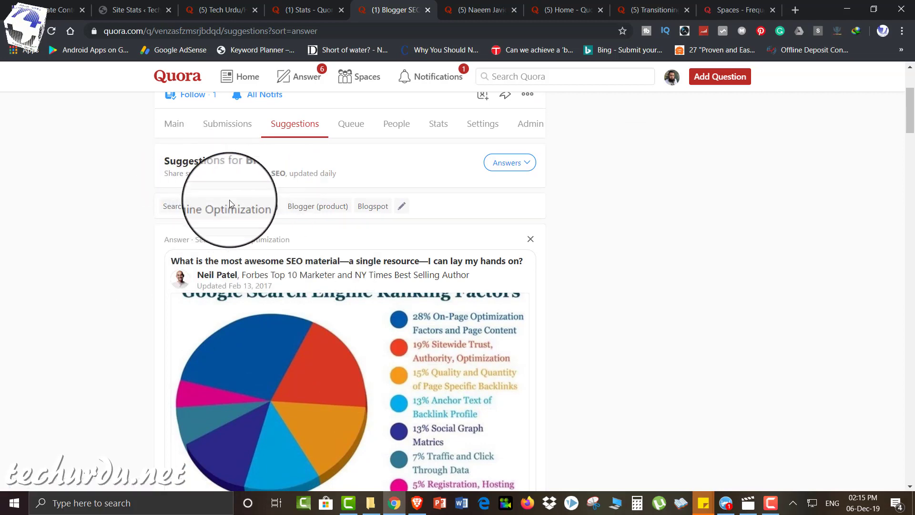
scroll(110, 241, down, 3)
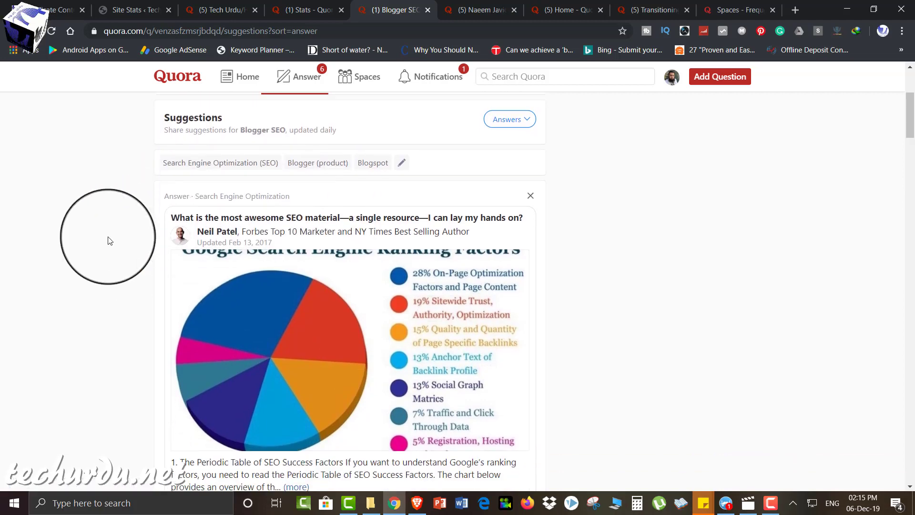
scroll(109, 241, up, 3)
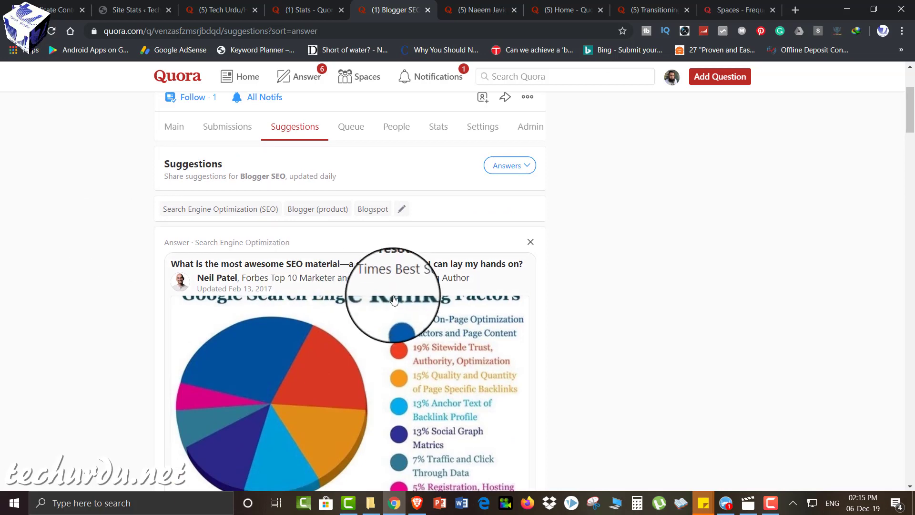
scroll(378, 245, down, 3)
scroll(393, 300, down, 1)
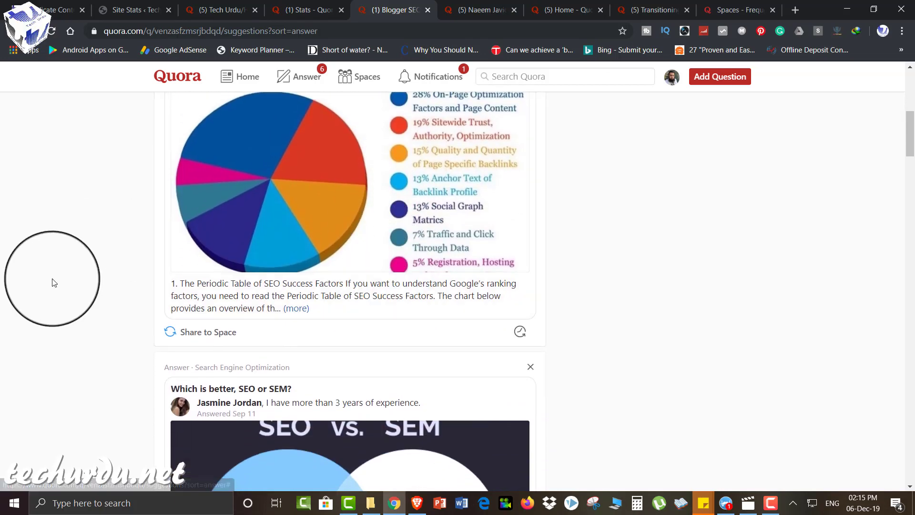
scroll(51, 281, up, 3)
scroll(238, 191, down, 1)
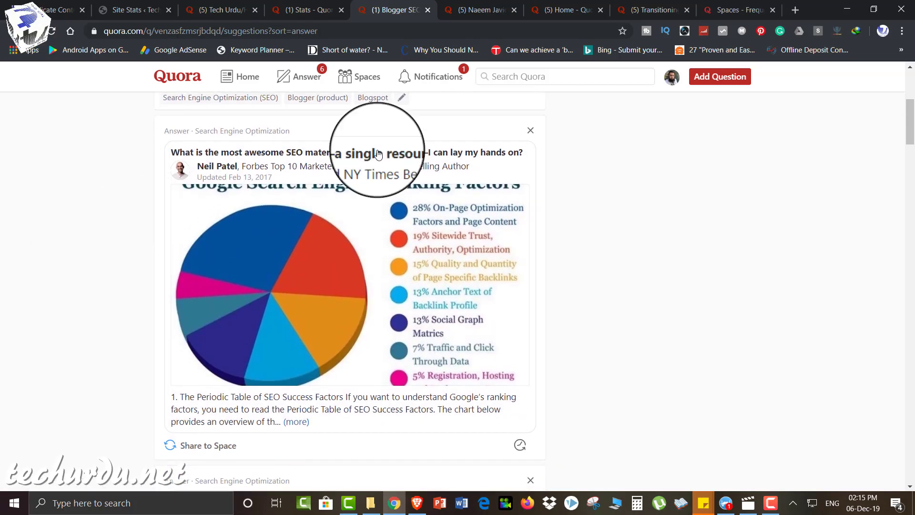
- Share the suggested answer to "What is the most awesome SEO material—a single resource—I can lay my hands on?" to the Blogger SEO space
scroll(81, 239, down, 3)
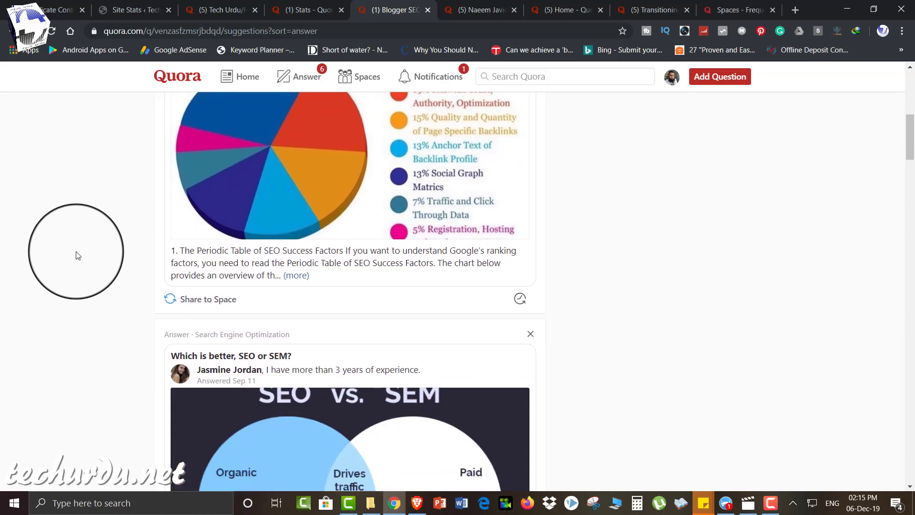
click(202, 300)
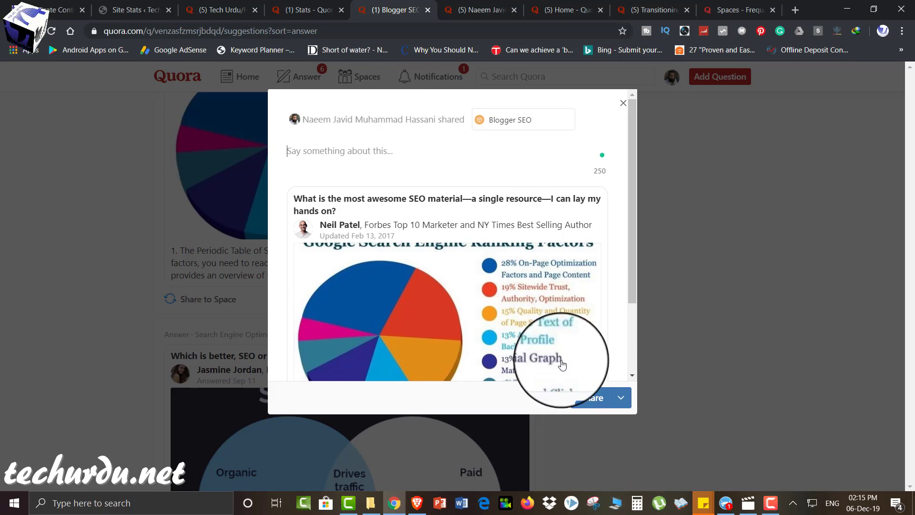
click(595, 399)
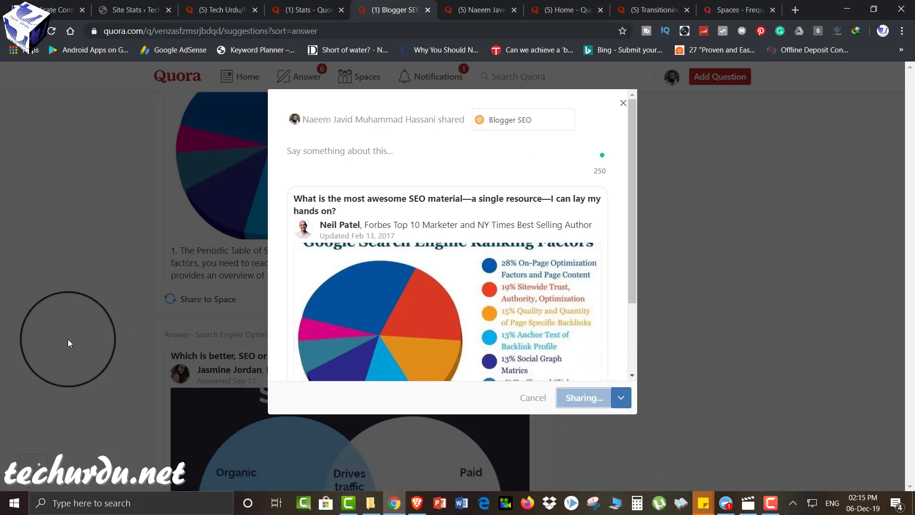
scroll(53, 307, up, 4)
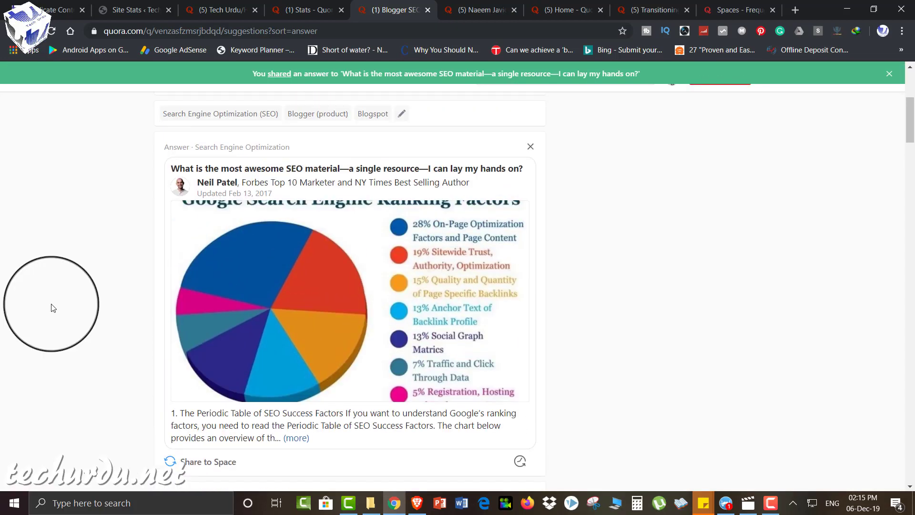
scroll(53, 308, down, 6)
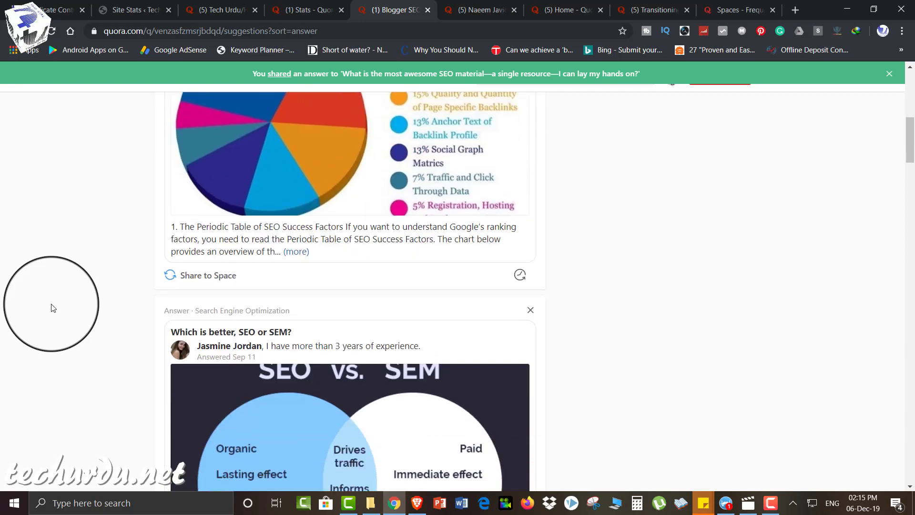
- Open the space's queue and review its posting frequency, hours and timezone settings and queued items
scroll(53, 307, up, 9)
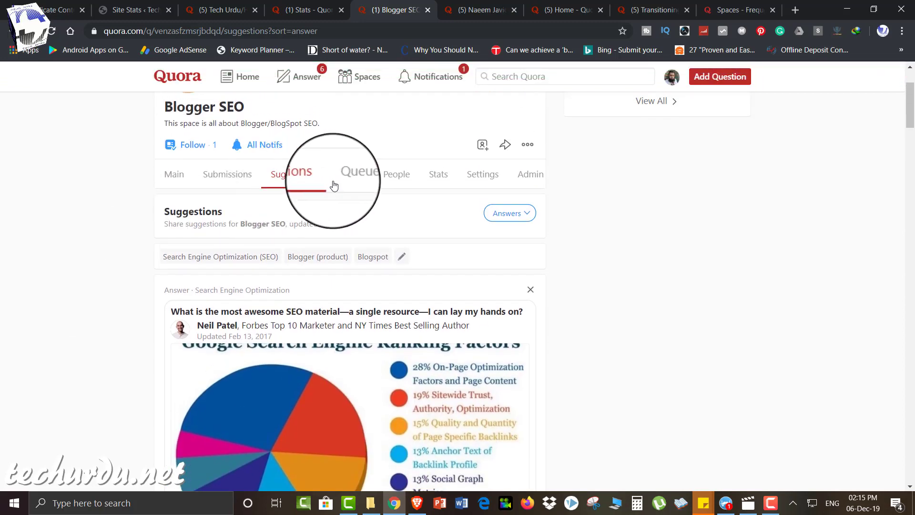
click(353, 177)
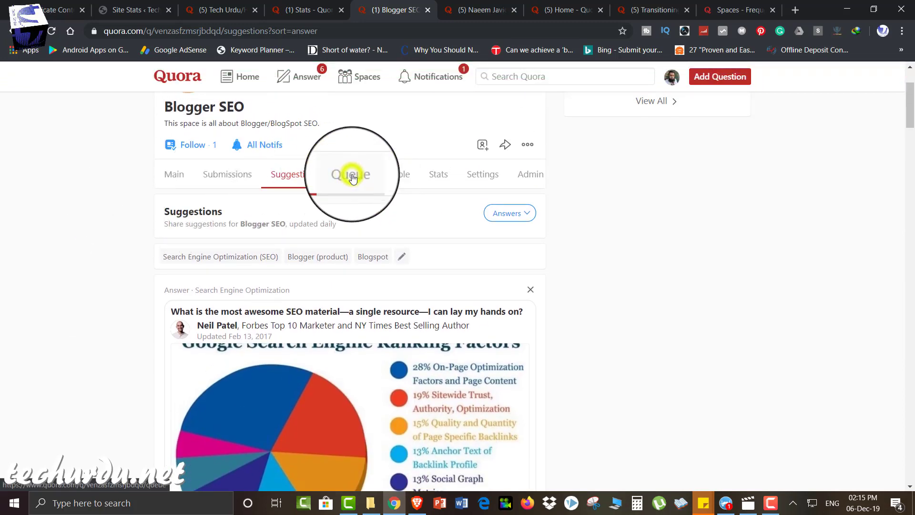
scroll(69, 314, down, 3)
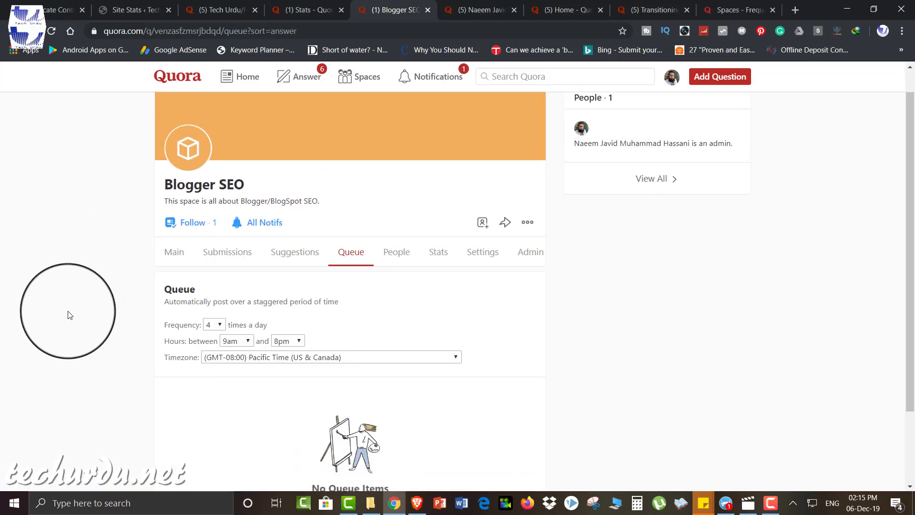
scroll(69, 315, up, 3)
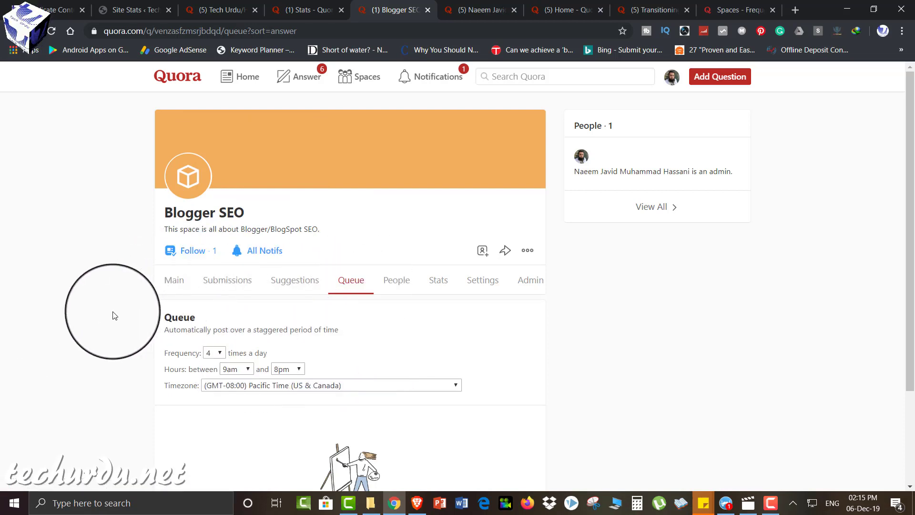
scroll(115, 315, down, 2)
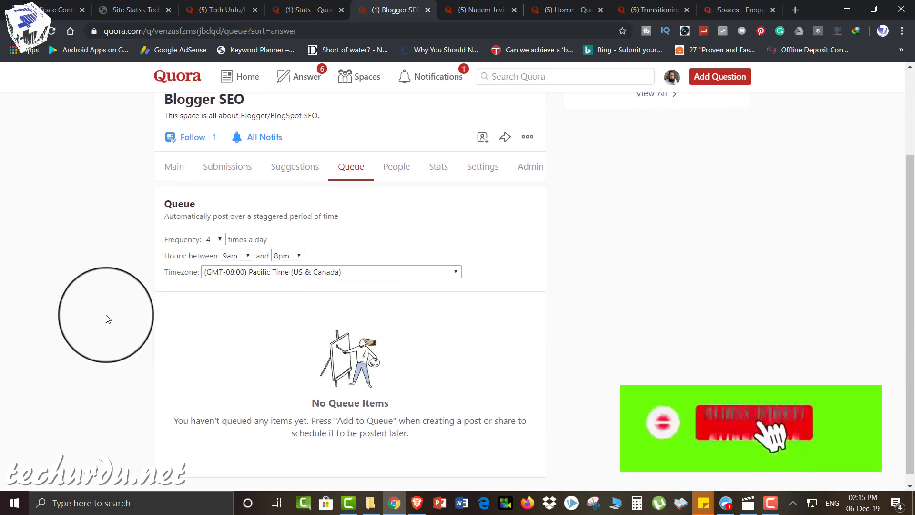
scroll(87, 276, up, 2)
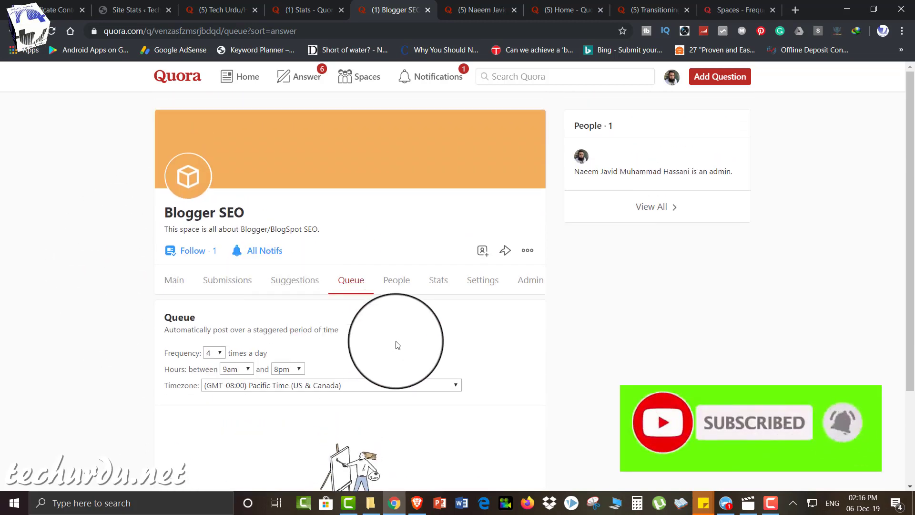
- Open the space's people page and review the admins, moderators, contributors and suggested contributors
click(397, 280)
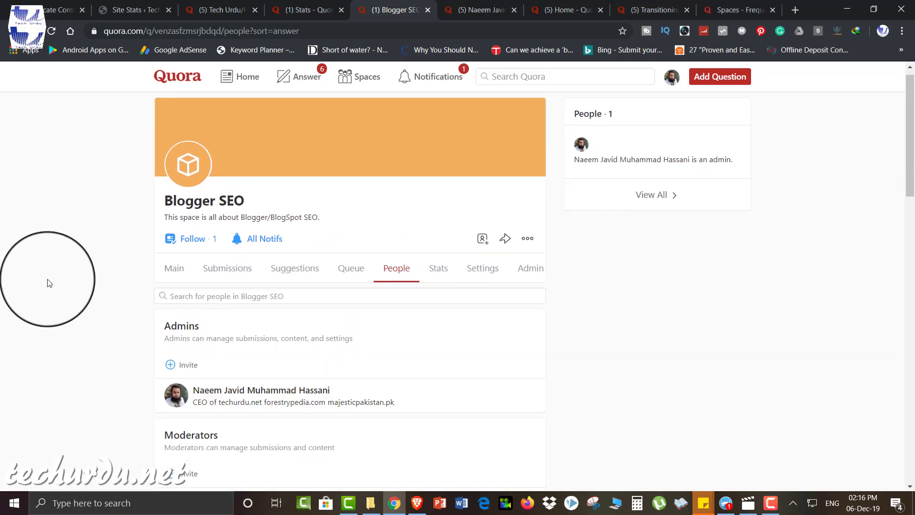
scroll(48, 283, down, 3)
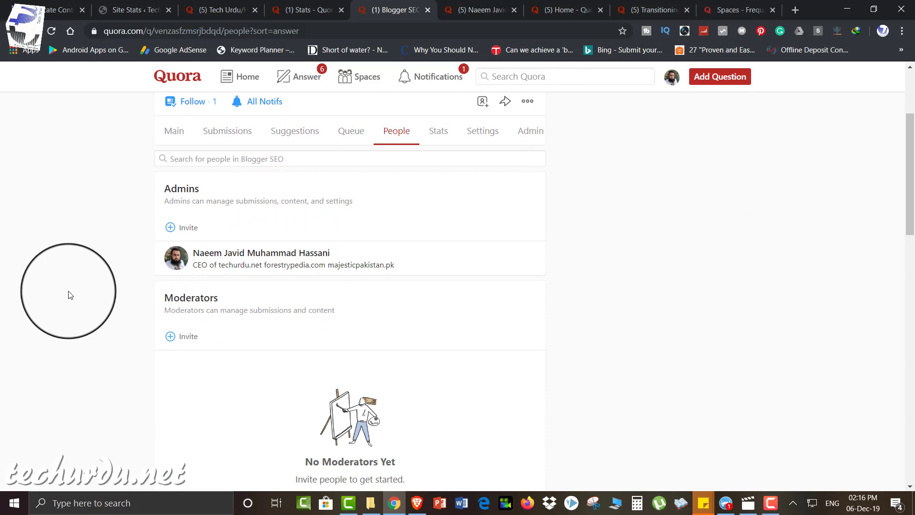
scroll(70, 295, down, 10)
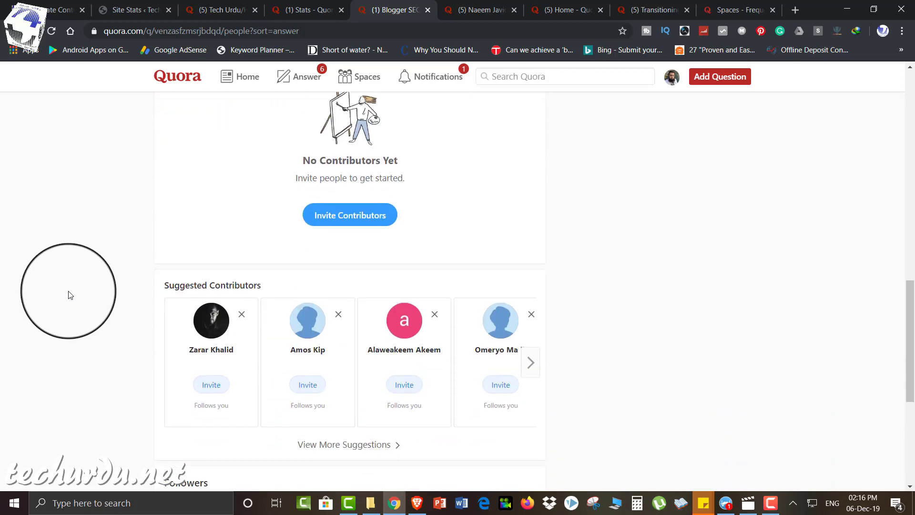
scroll(69, 295, up, 14)
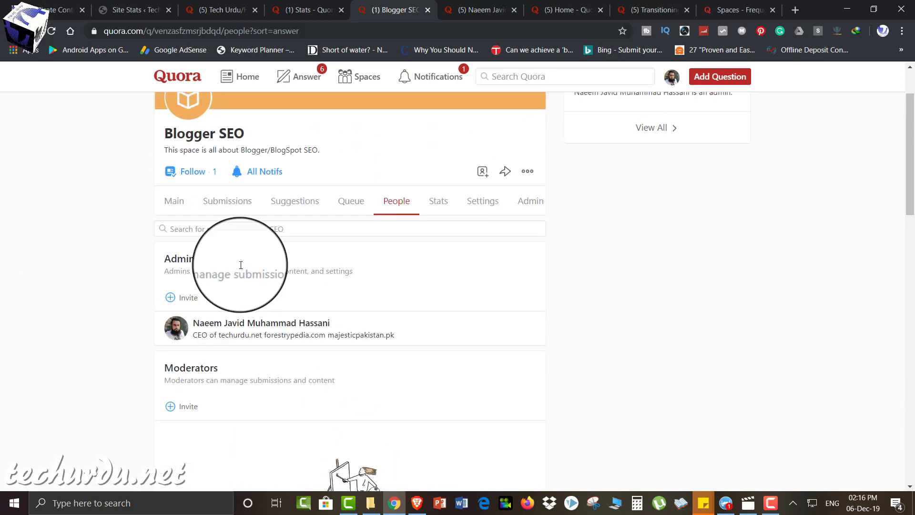
scroll(235, 327, down, 1)
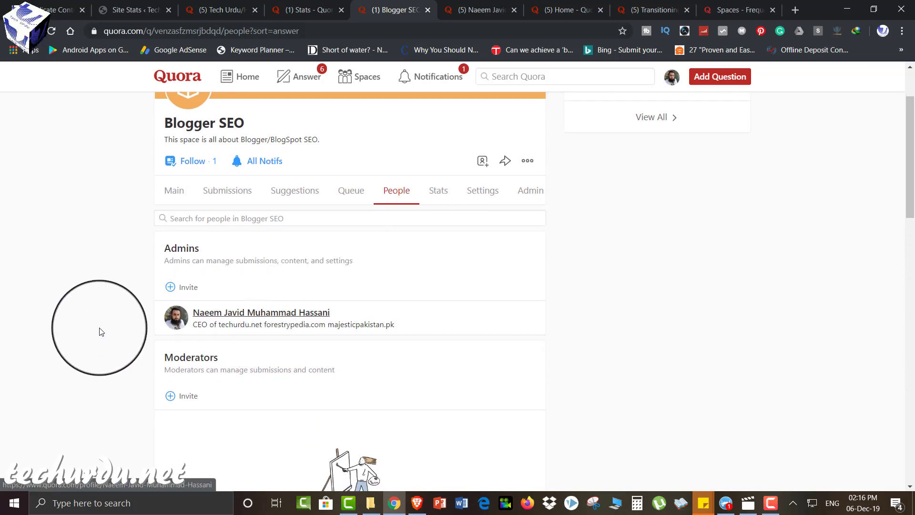
- Review the space's admin and moderator sections and browse the followers available for moderator invitations
scroll(95, 332, down, 1)
scroll(256, 337, down, 3)
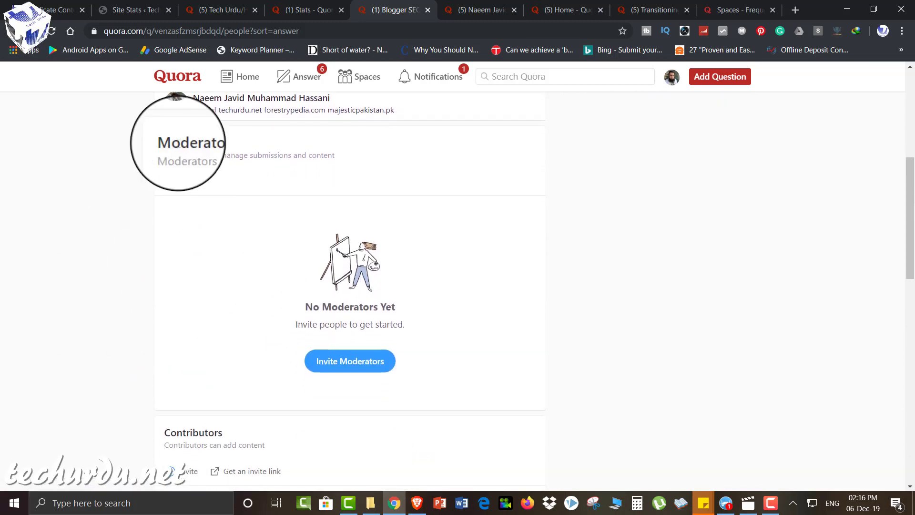
scroll(103, 366, down, 5)
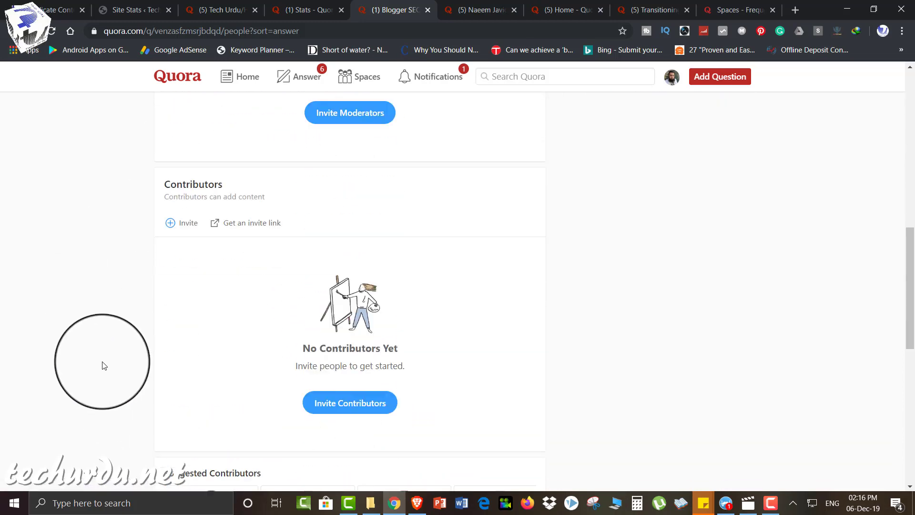
scroll(78, 308, up, 9)
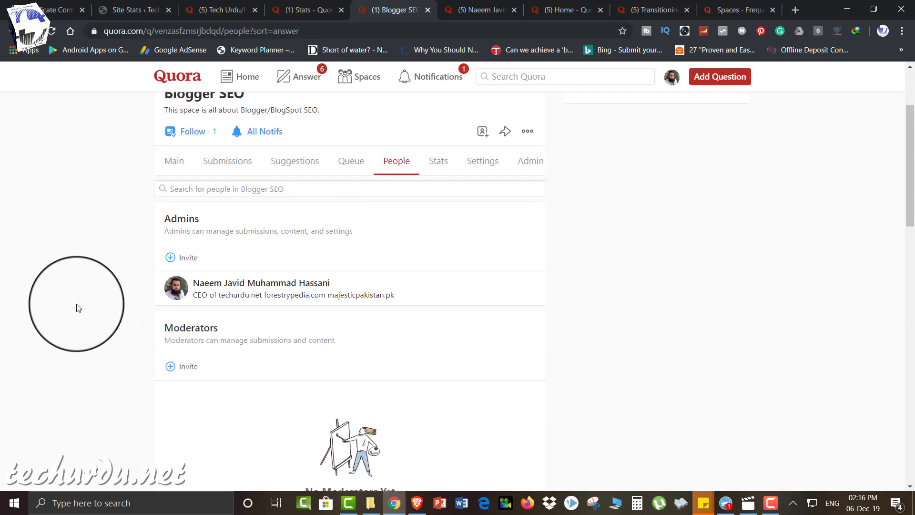
scroll(79, 307, down, 3)
scroll(78, 307, up, 2)
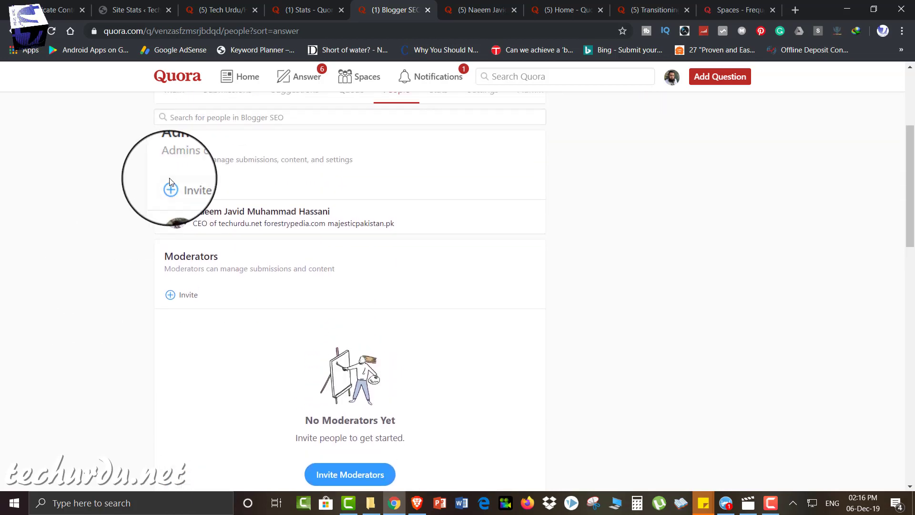
click(181, 295)
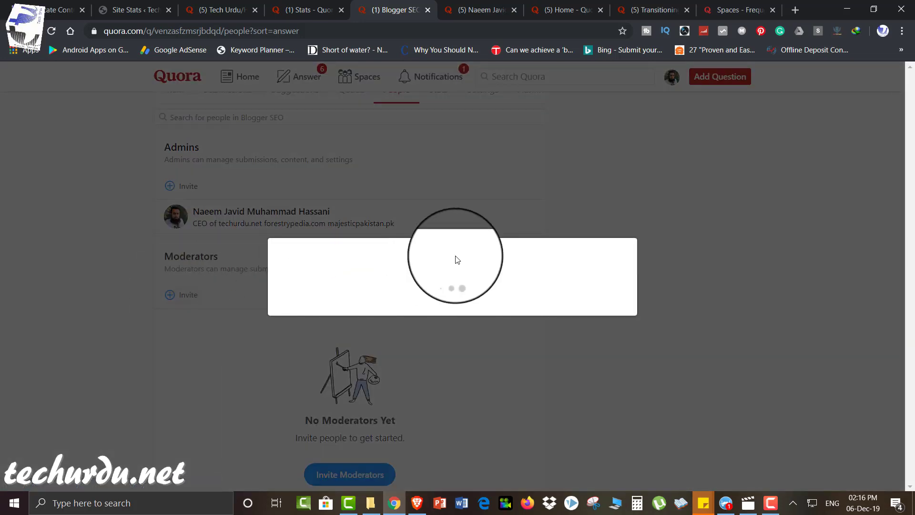
drag(633, 241, 637, 366)
click(623, 170)
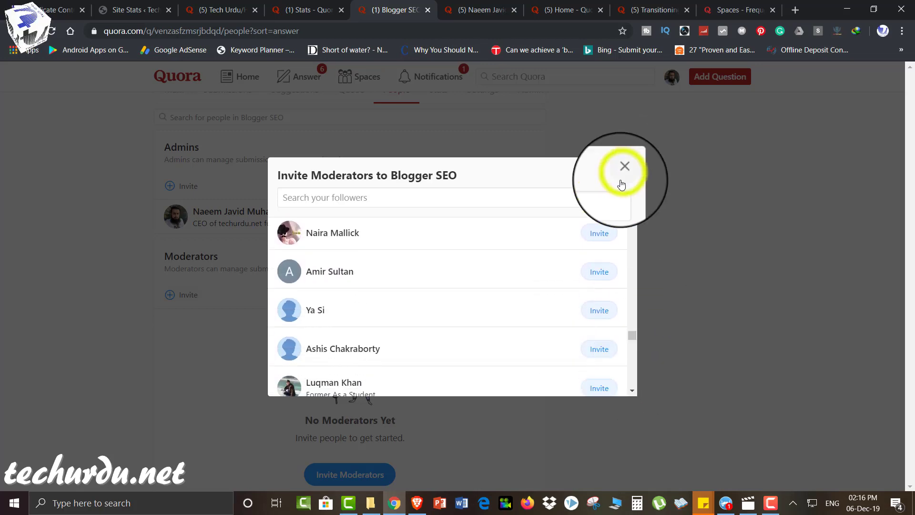
- Look through the contributors, suggested contributors and followers sections of the space's people page
scroll(127, 255, down, 2)
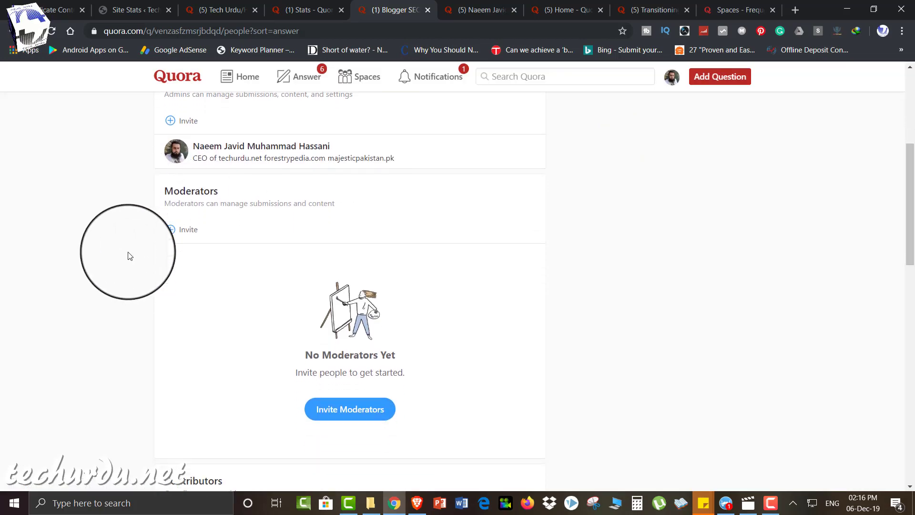
scroll(127, 256, down, 3)
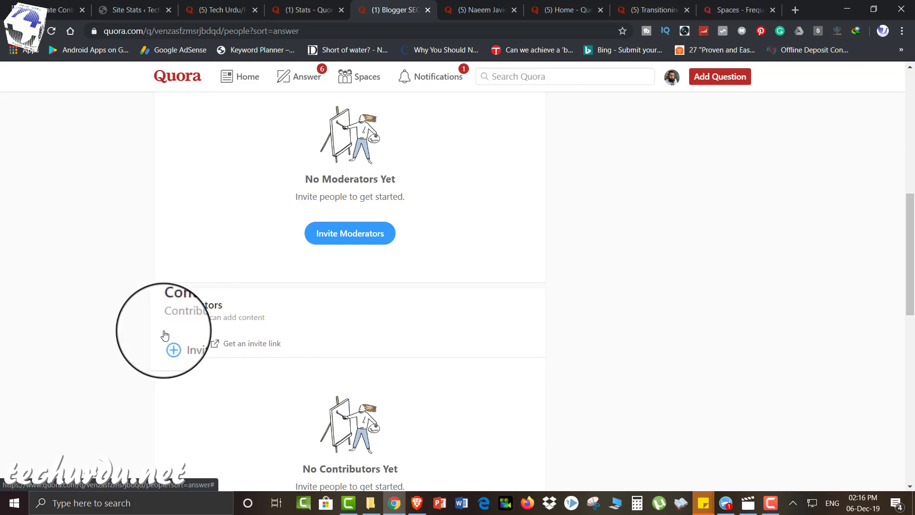
scroll(98, 322, down, 3)
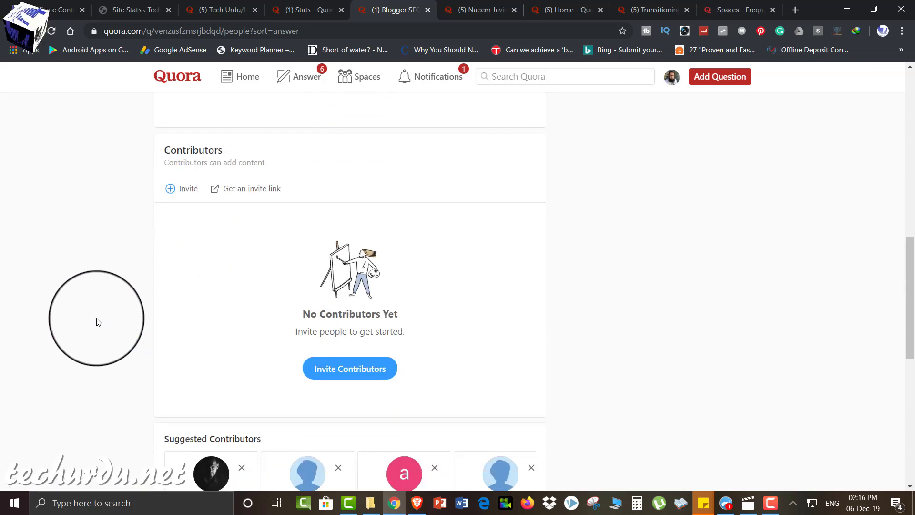
scroll(98, 322, down, 2)
scroll(97, 322, down, 3)
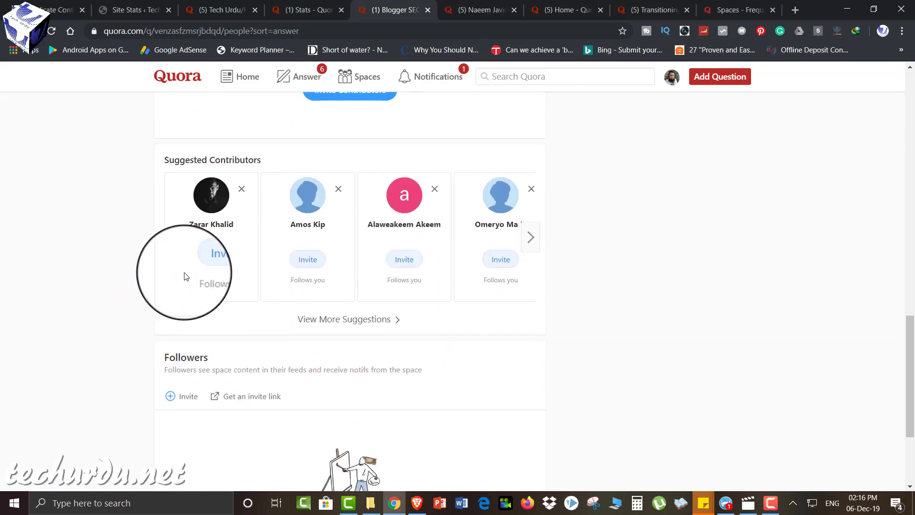
scroll(101, 321, down, 3)
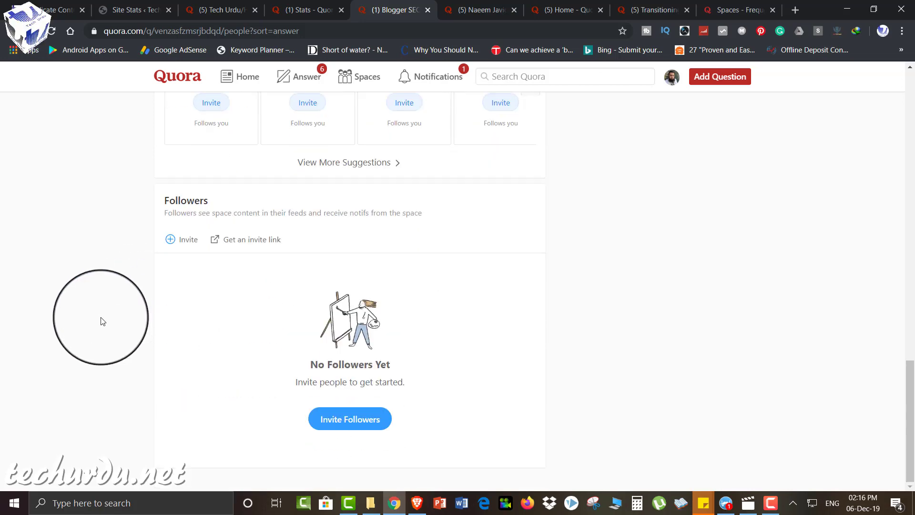
scroll(101, 320, up, 14)
scroll(101, 321, up, 5)
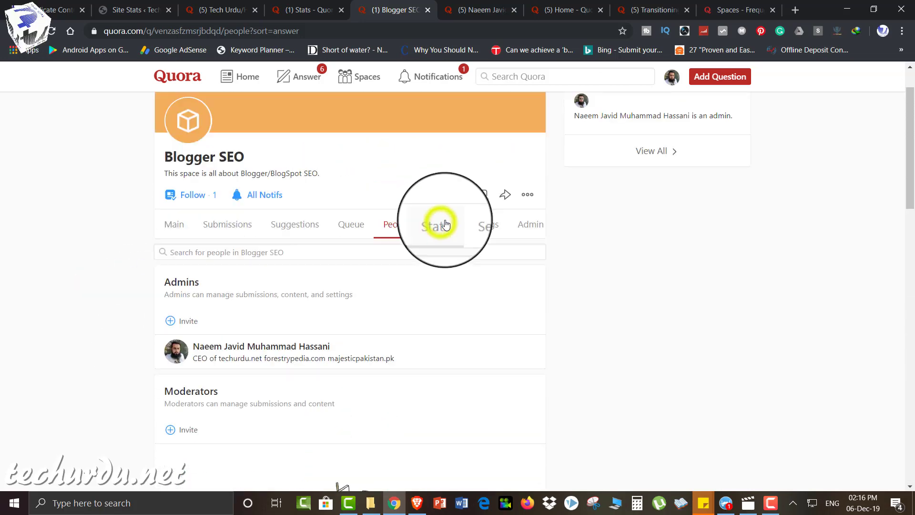
- Open the Blogger SEO space's stats and review its overview and views sections
click(438, 223)
scroll(96, 292, down, 1)
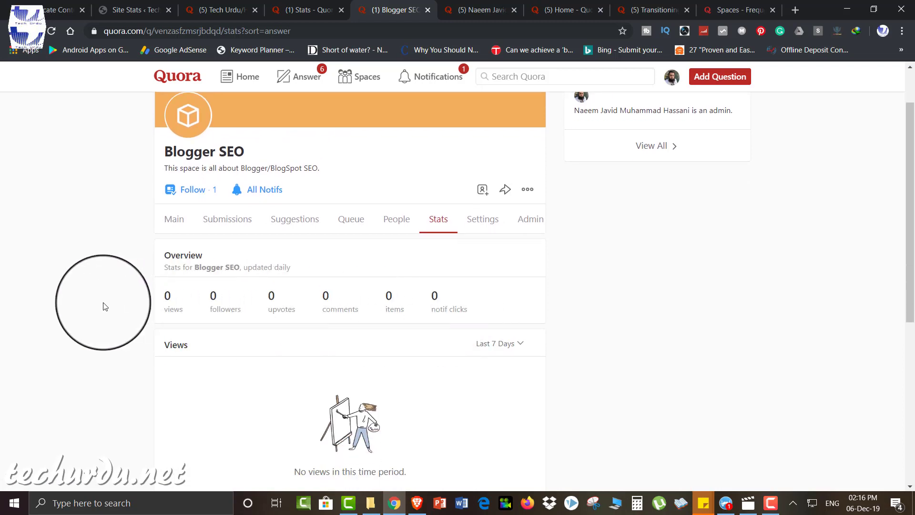
scroll(105, 306, down, 5)
scroll(105, 307, up, 6)
- Open the space's settings and examine the general name, about and URL fields, including the sample space URL
click(484, 199)
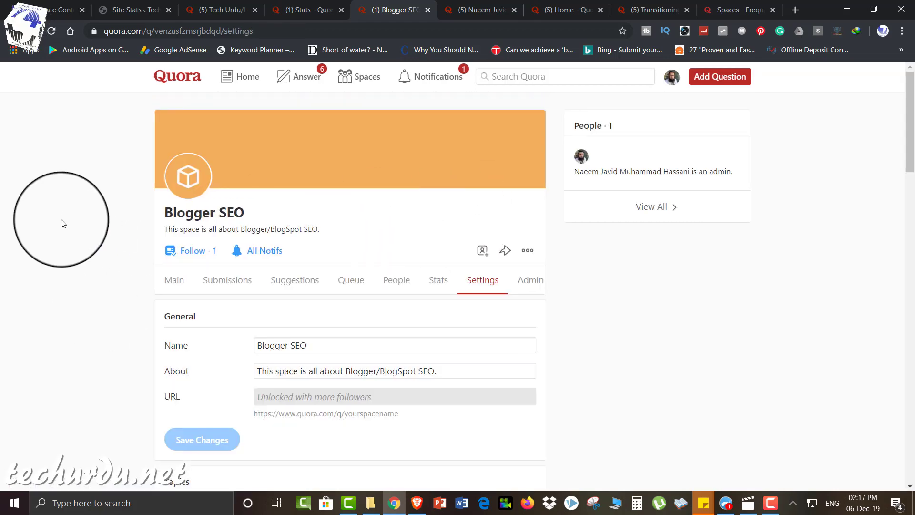
scroll(64, 338, down, 3)
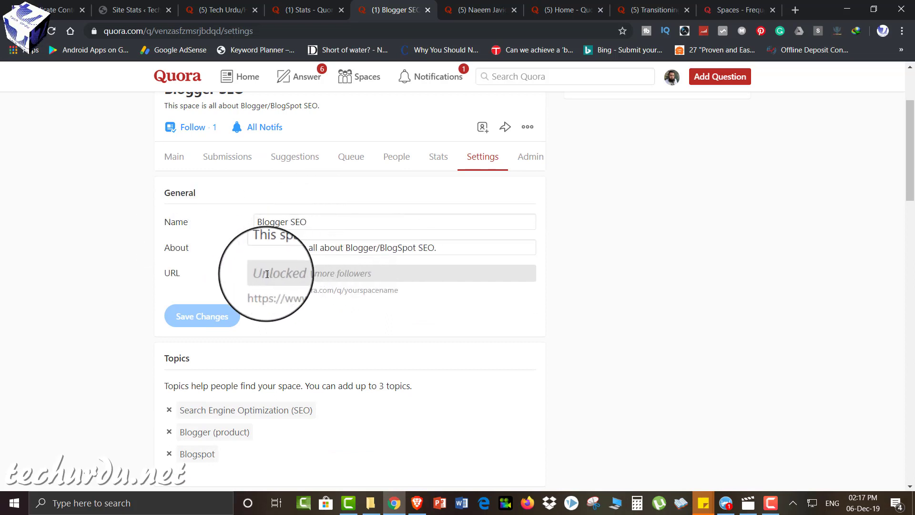
scroll(265, 272, down, 1)
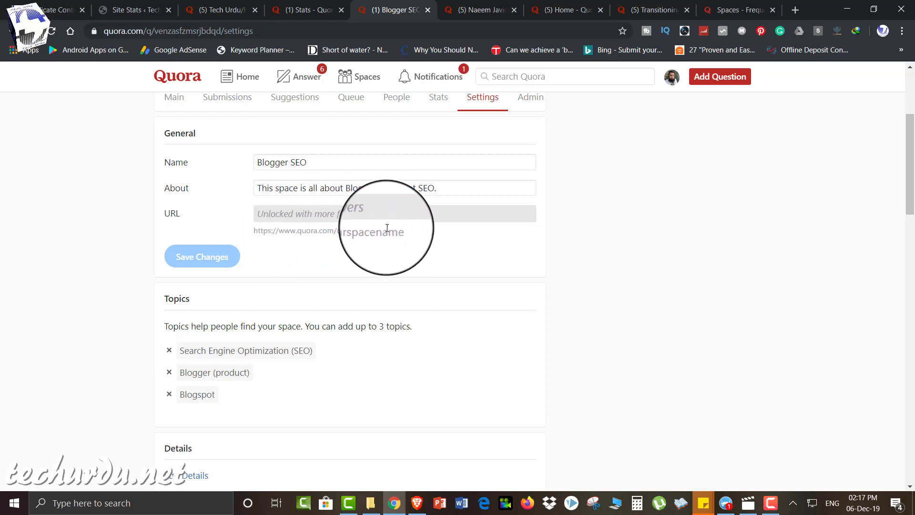
drag(372, 221, 401, 233)
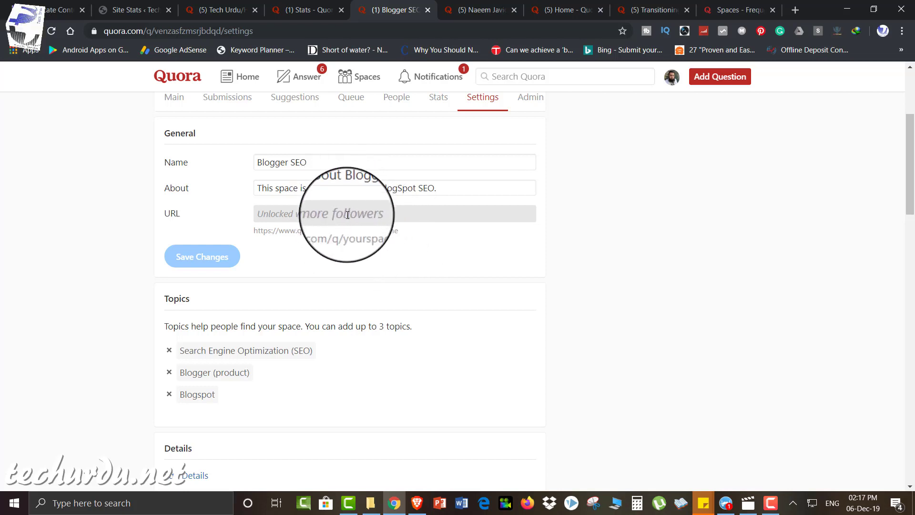
click(348, 231)
drag(348, 232, 385, 234)
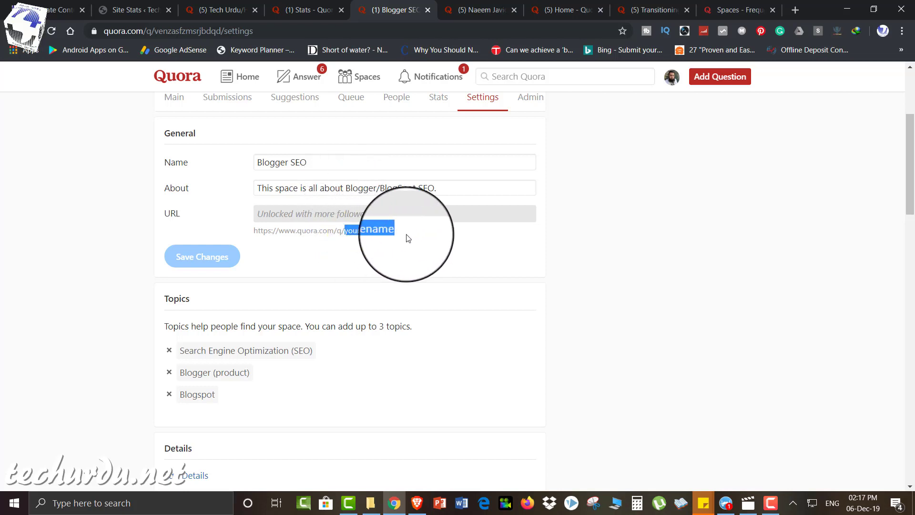
click(297, 231)
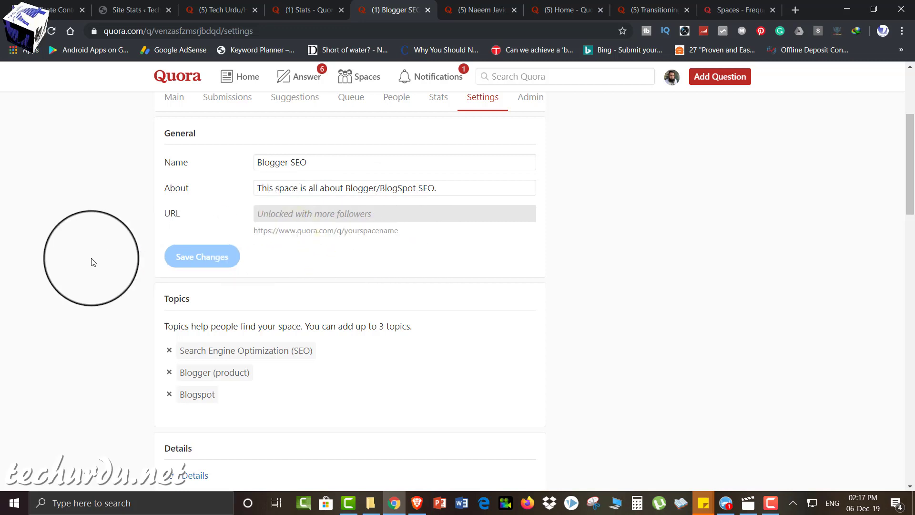
- Set the space's details to "This space is all about Blogger/BlogSpot SEO." and change the space color to pink
scroll(93, 262, down, 2)
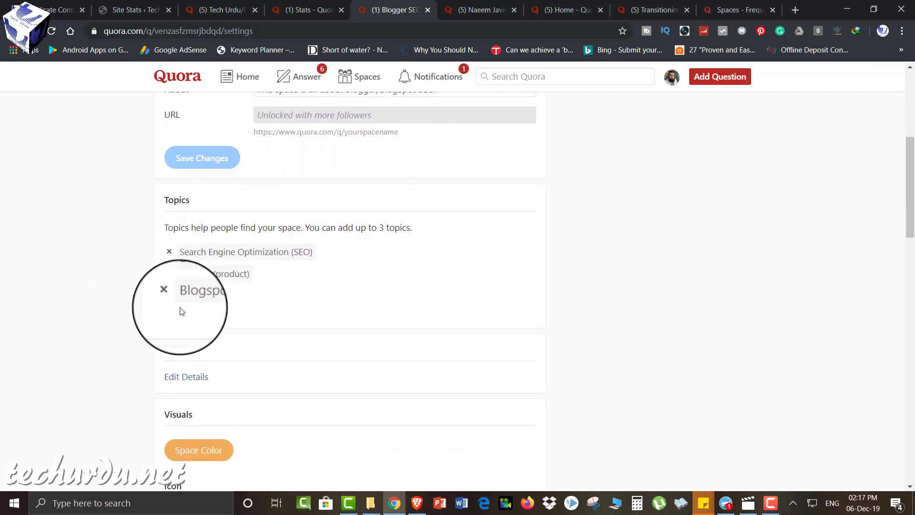
scroll(117, 300, down, 2)
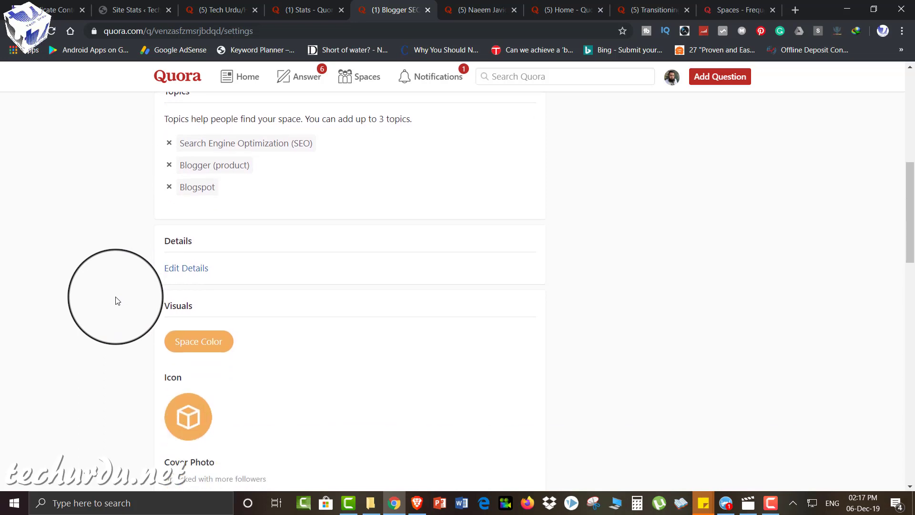
click(180, 272)
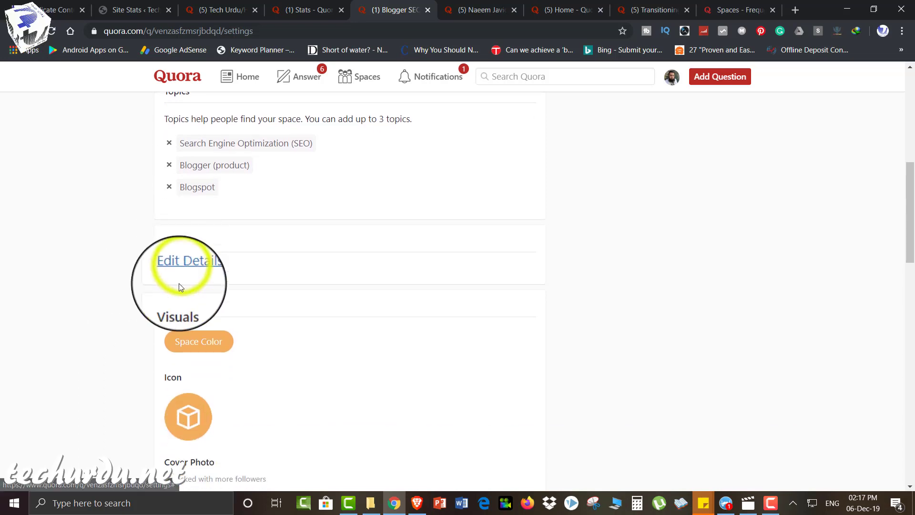
click(241, 337)
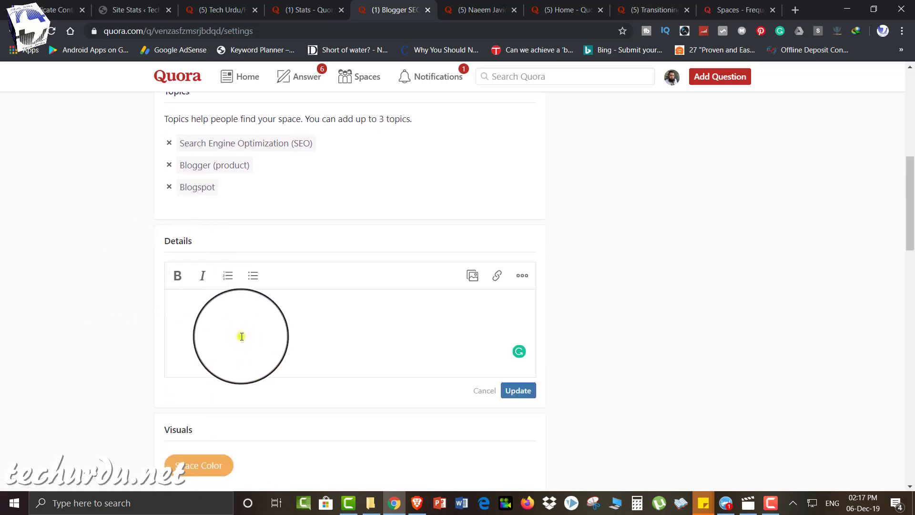
scroll(97, 294, up, 5)
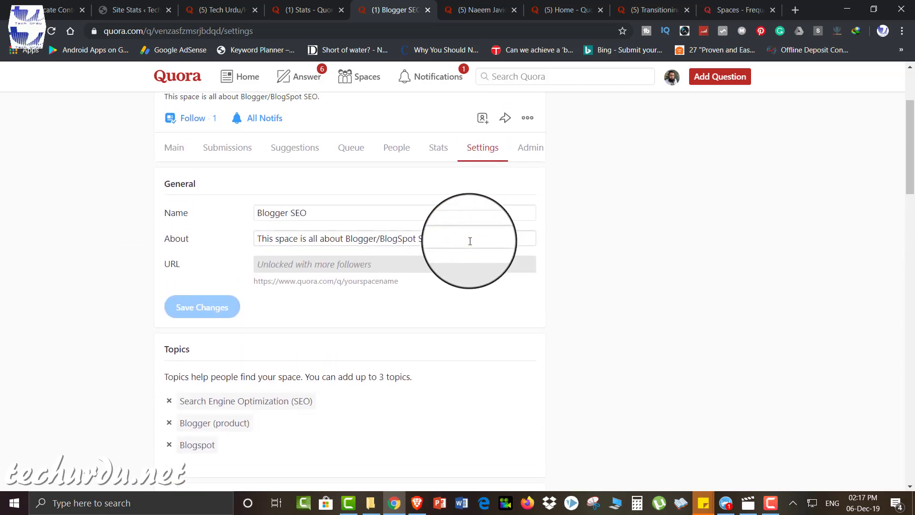
click(306, 273)
scroll(314, 273, down, 6)
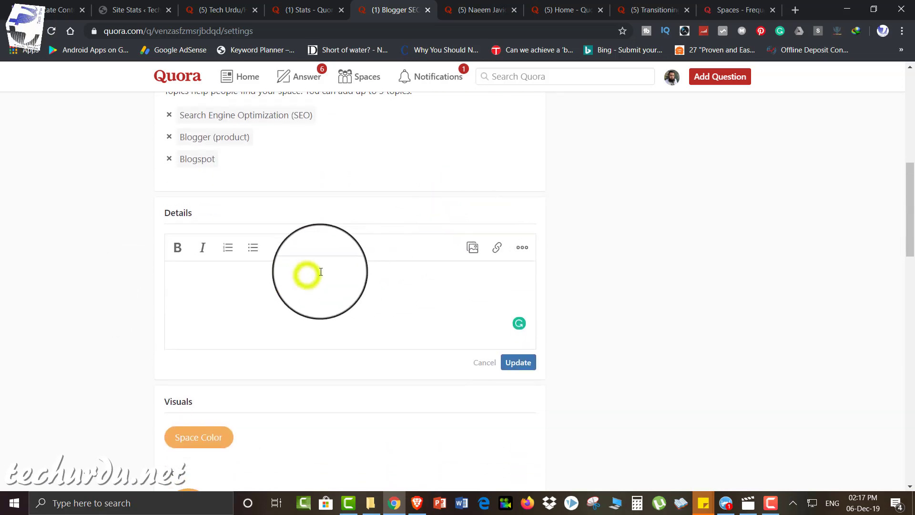
click(512, 365)
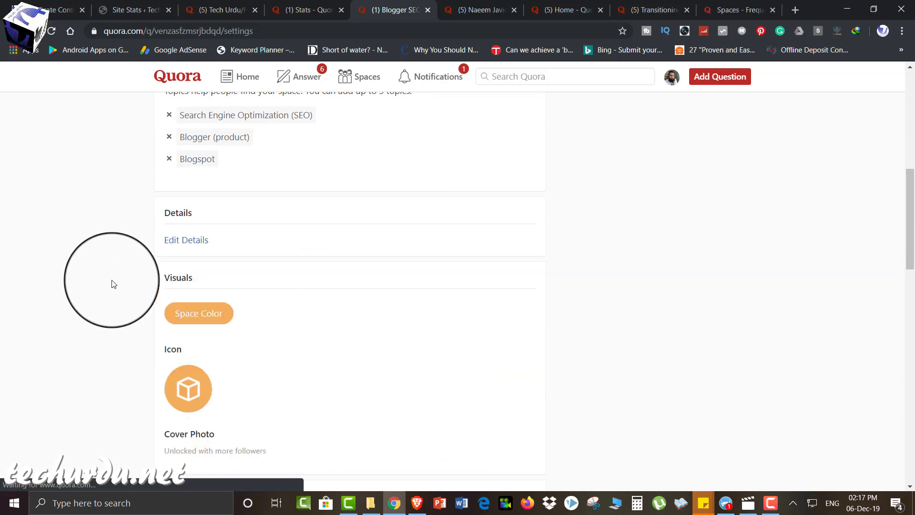
click(195, 309)
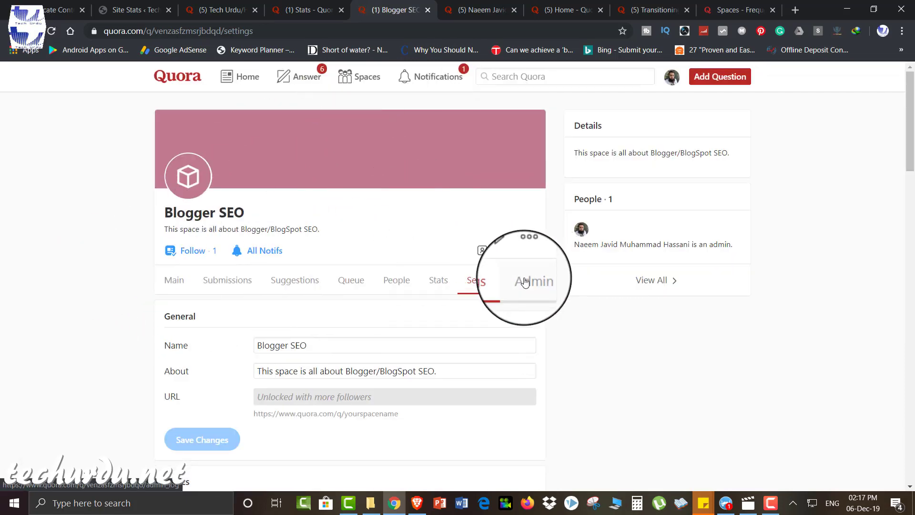
- Review the space's content types, comments and submissions settings
scroll(525, 282, down, 12)
scroll(523, 282, up, 3)
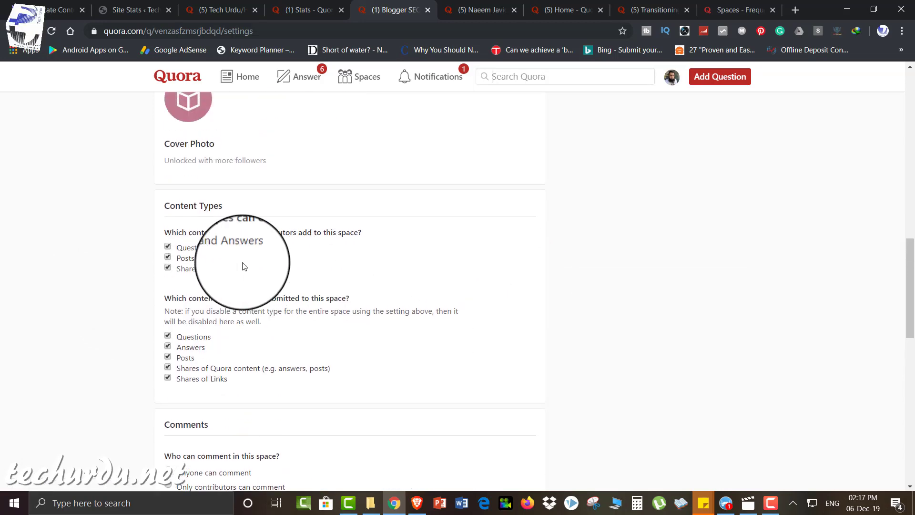
scroll(120, 261, down, 4)
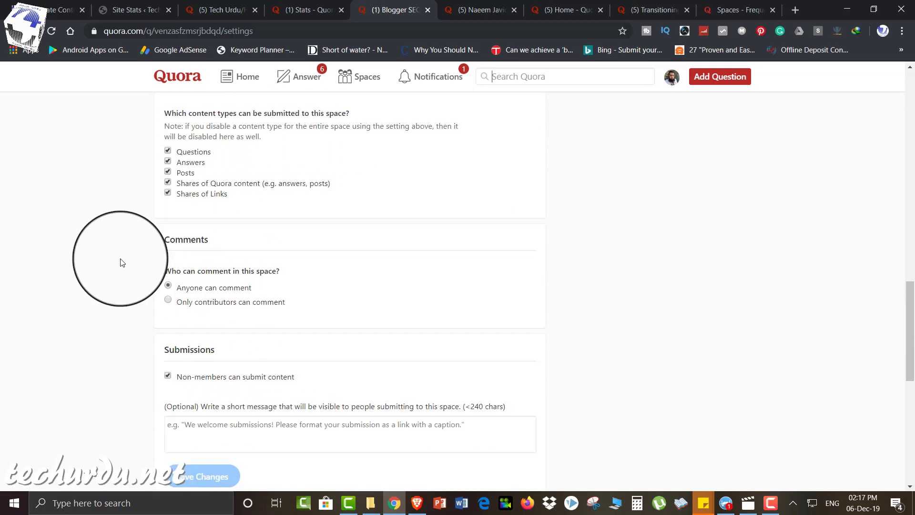
scroll(120, 260, down, 2)
scroll(119, 259, up, 4)
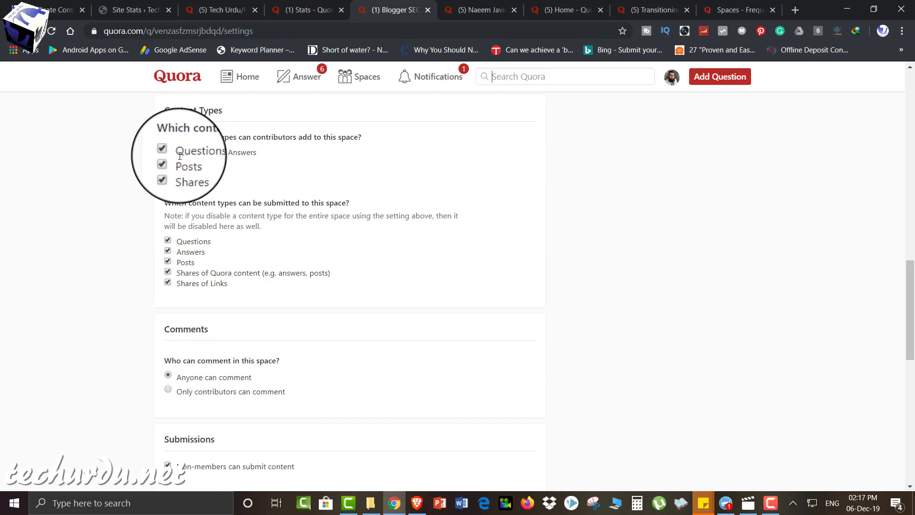
scroll(143, 241, down, 3)
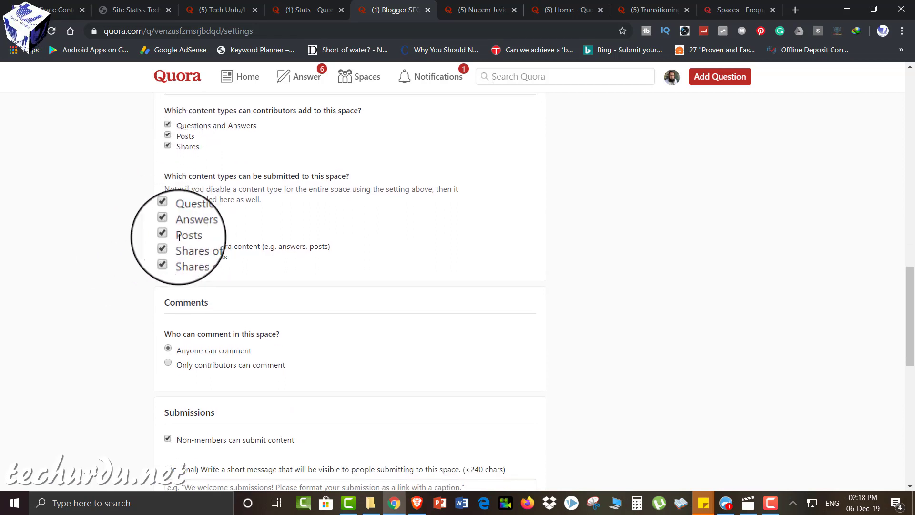
- Write the submissions message "You can post content in this space regarding Blogger SEO only."
scroll(104, 254, down, 4)
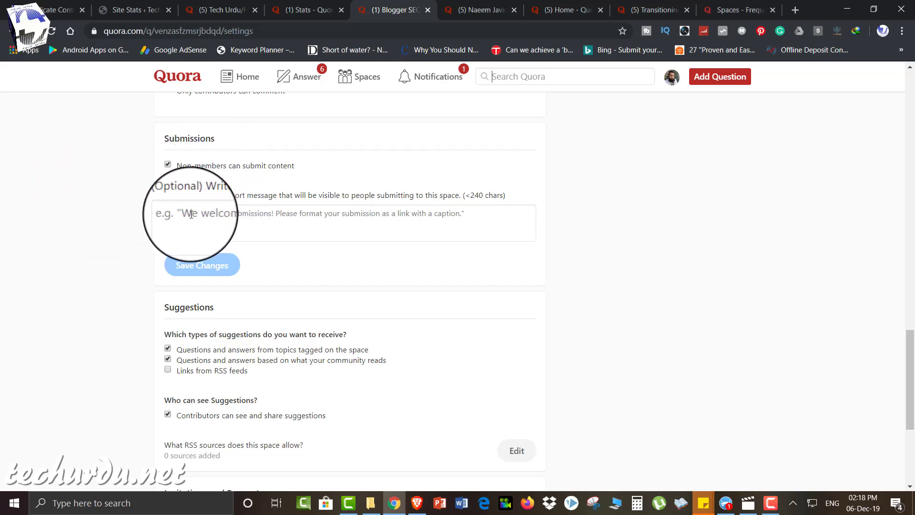
click(275, 216)
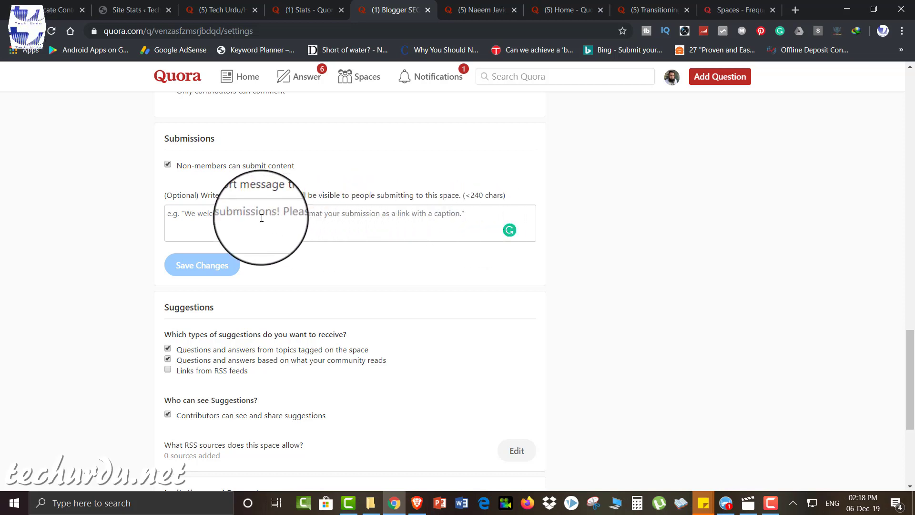
scroll(254, 218, down, 1)
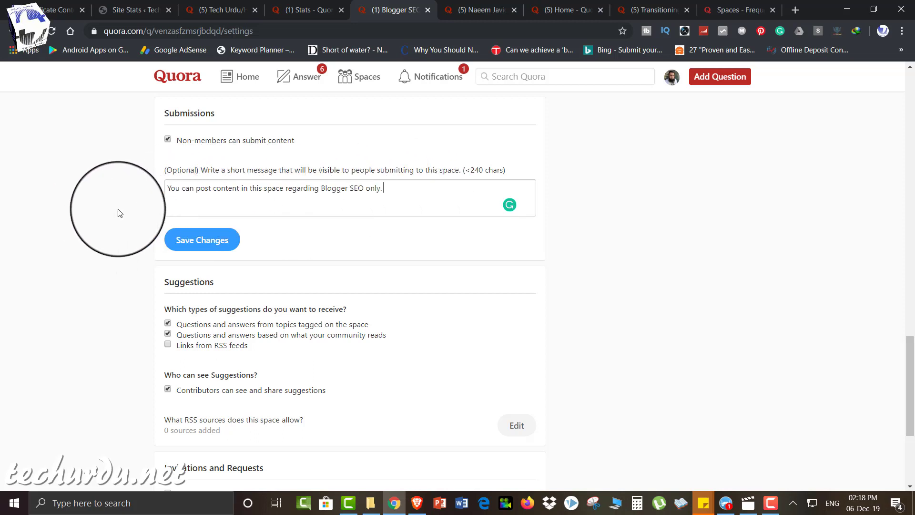
scroll(74, 190, up, 4)
scroll(75, 192, down, 6)
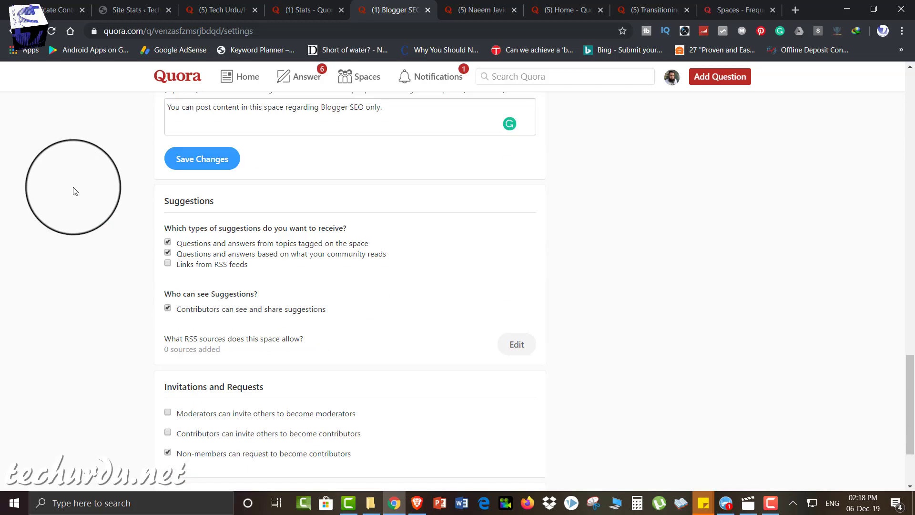
- Save the submissions message for people submitting content to the space
scroll(155, 143, up, 1)
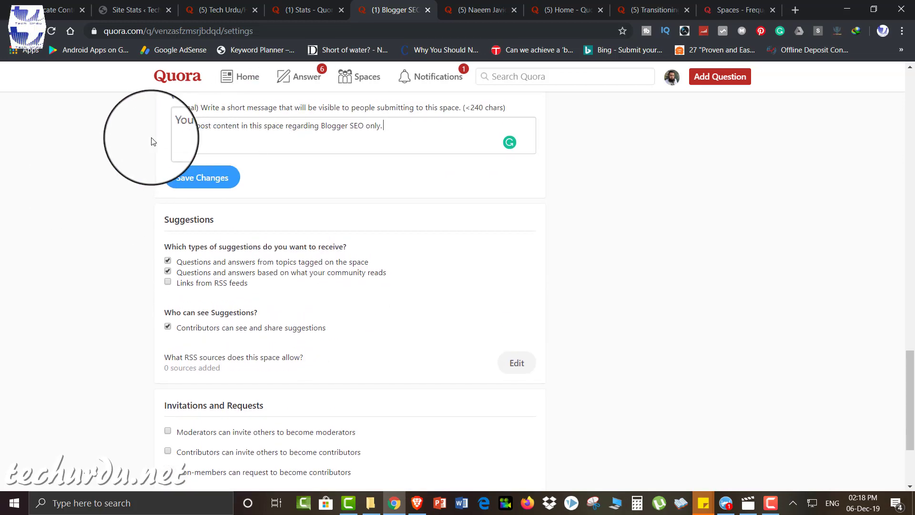
scroll(151, 141, up, 3)
click(207, 253)
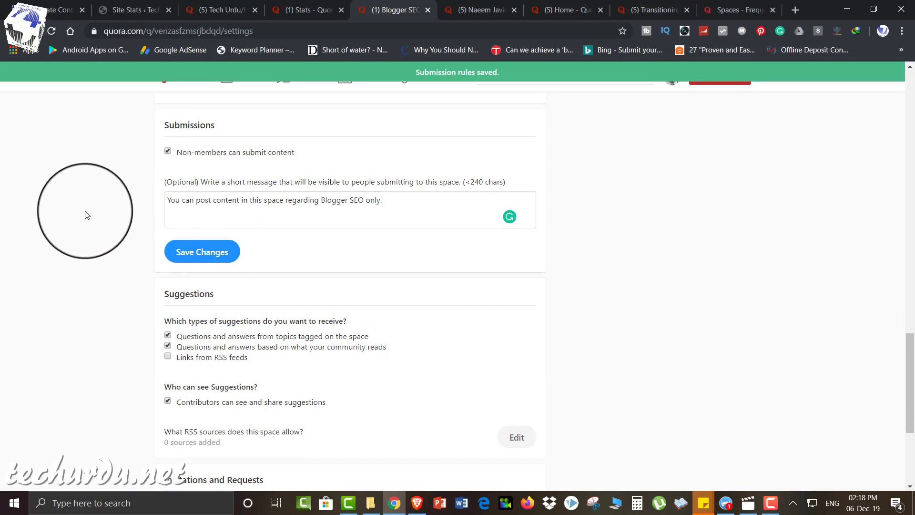
- Review the space's suggestions, invitations and requests, and space deletion settings
scroll(86, 215, down, 2)
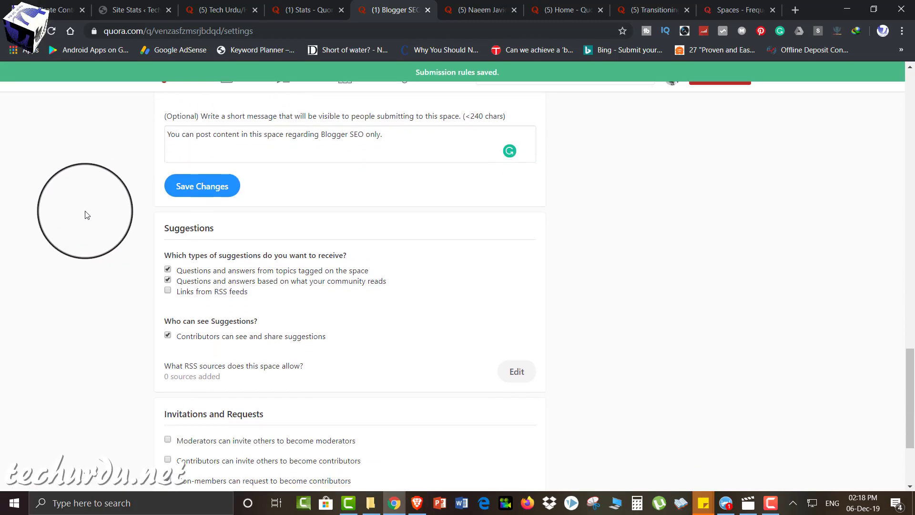
scroll(87, 214, up, 15)
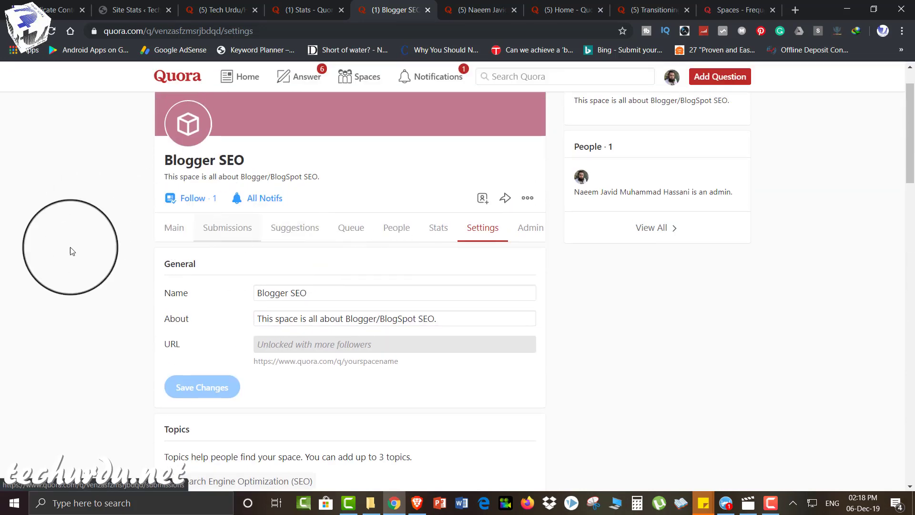
scroll(51, 253, down, 15)
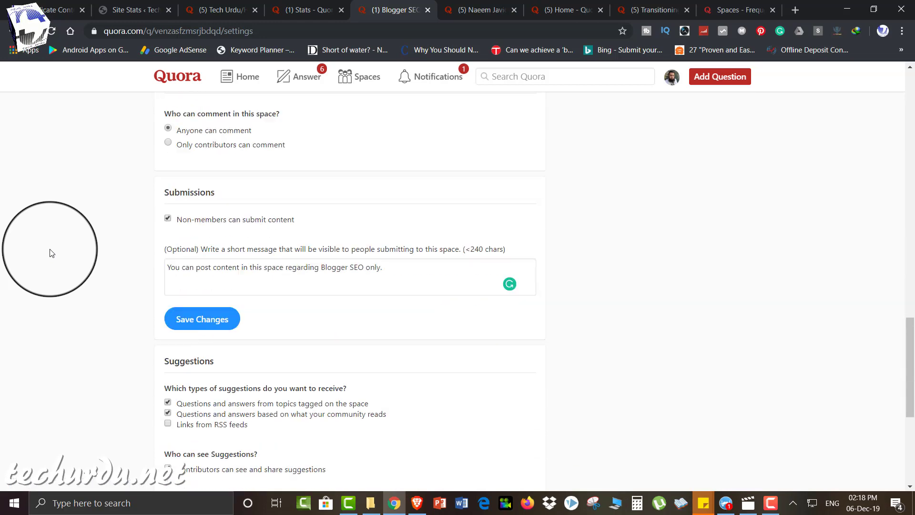
scroll(51, 253, down, 3)
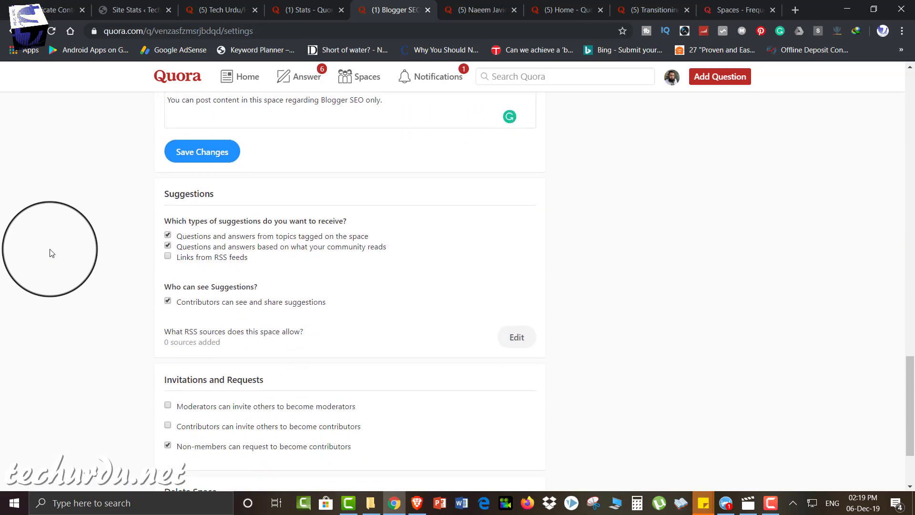
scroll(52, 253, up, 7)
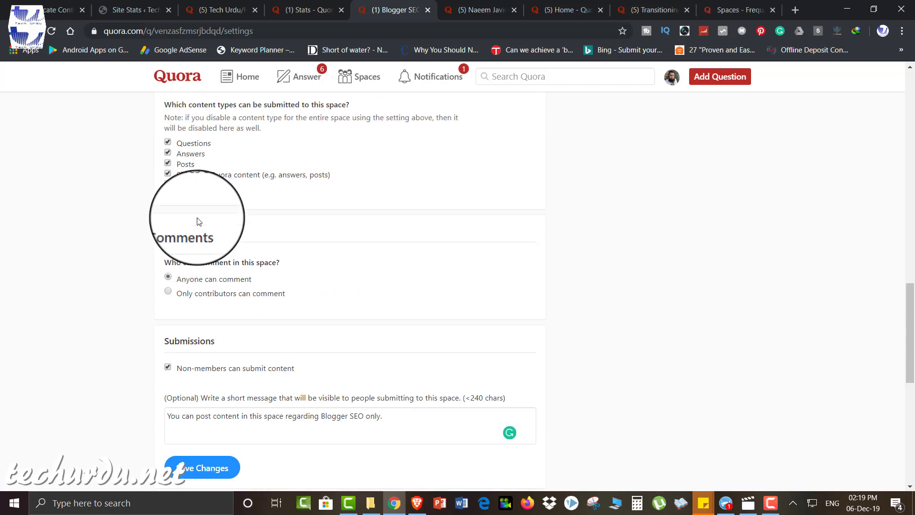
scroll(118, 325, down, 6)
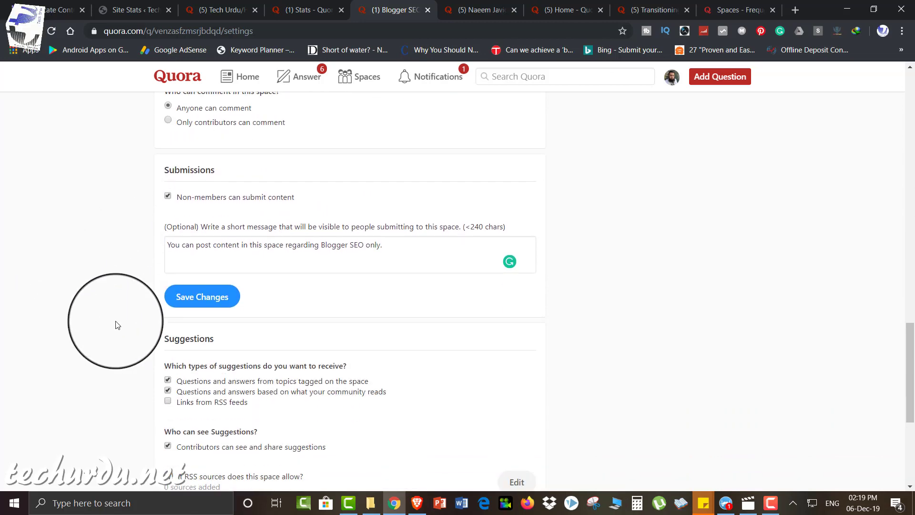
scroll(73, 309, down, 3)
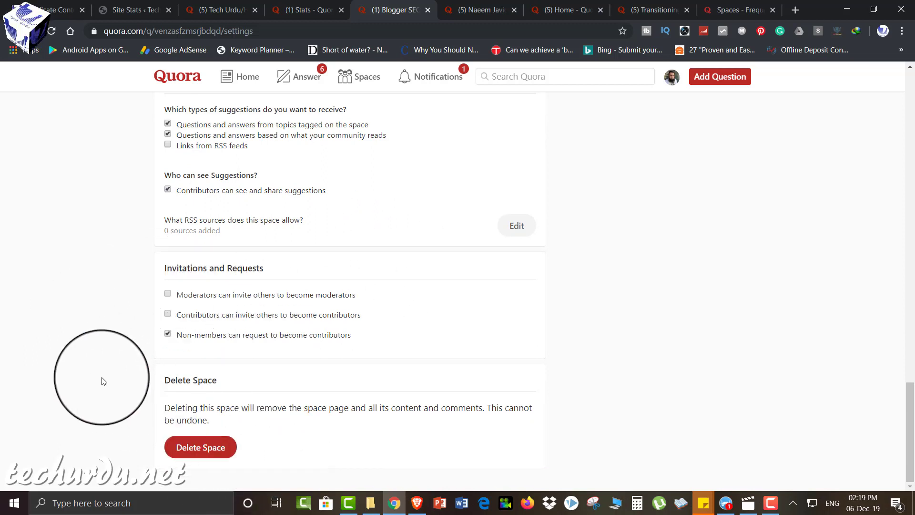
scroll(102, 382, up, 2)
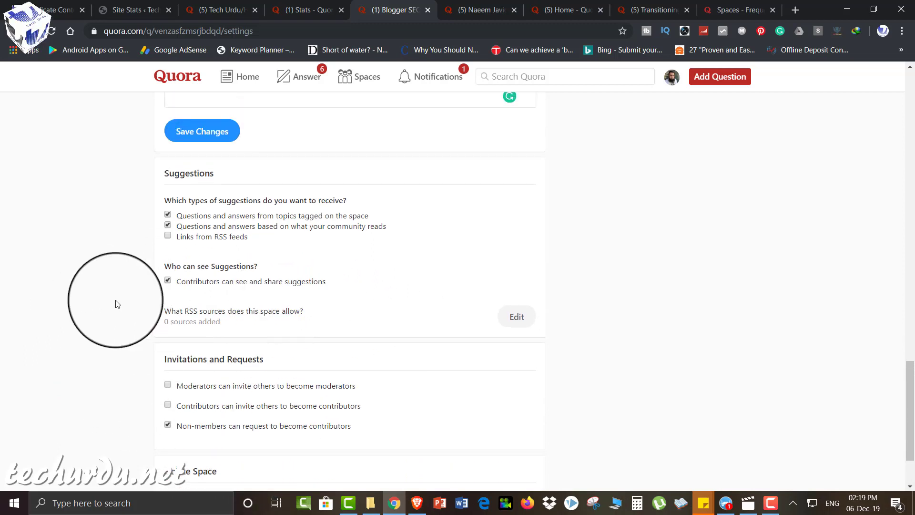
scroll(118, 304, down, 2)
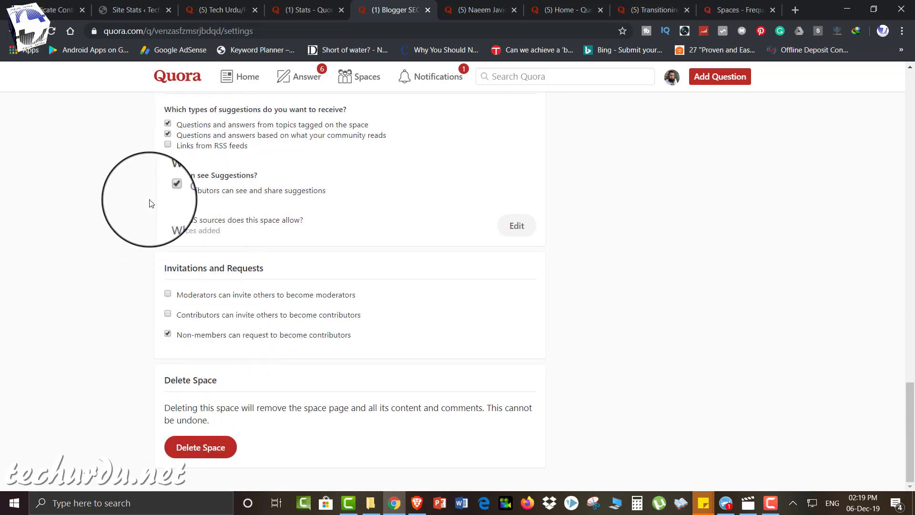
scroll(121, 219, up, 3)
scroll(121, 219, up, 15)
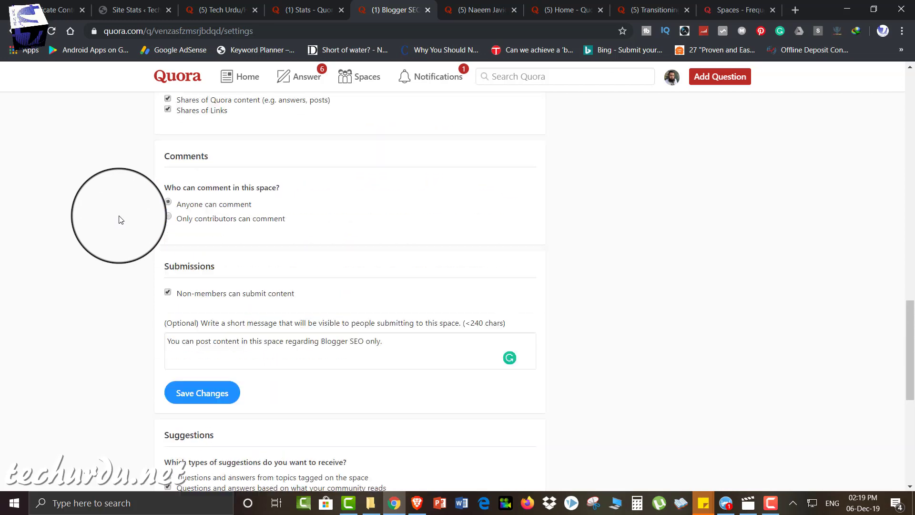
scroll(120, 220, up, 5)
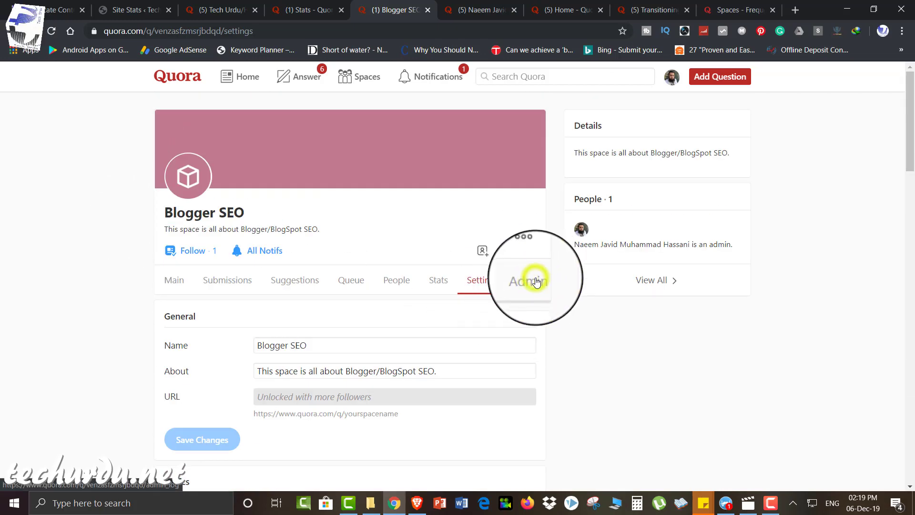
- Open the space's admin log and examine the recorded changes to submission rules, color, details, items and topics
click(536, 282)
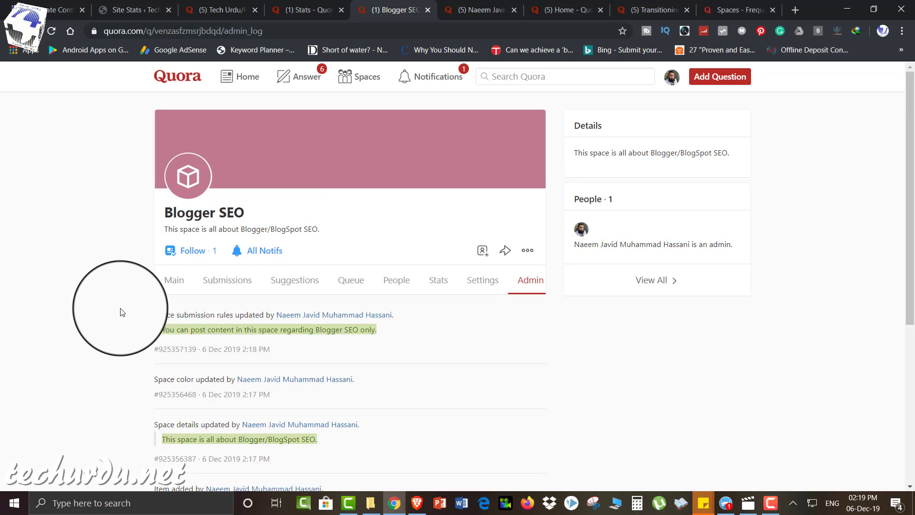
scroll(123, 312, down, 5)
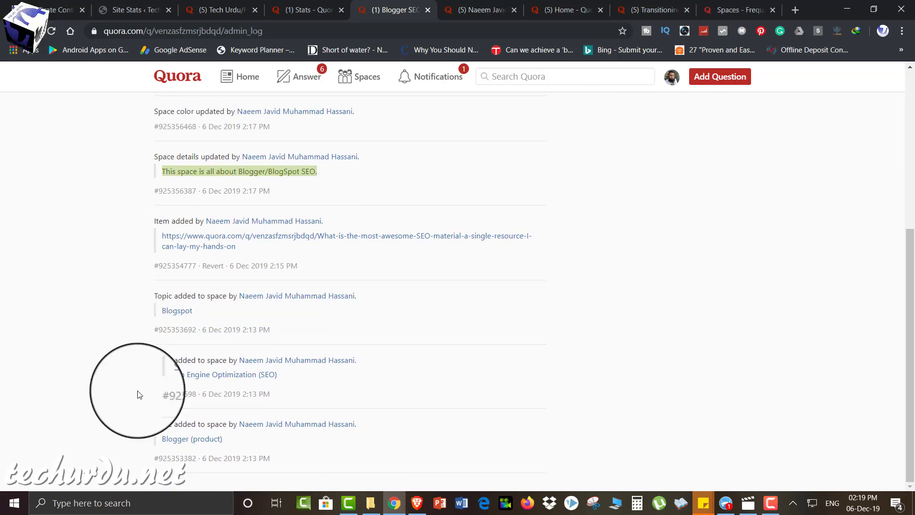
scroll(136, 366, up, 4)
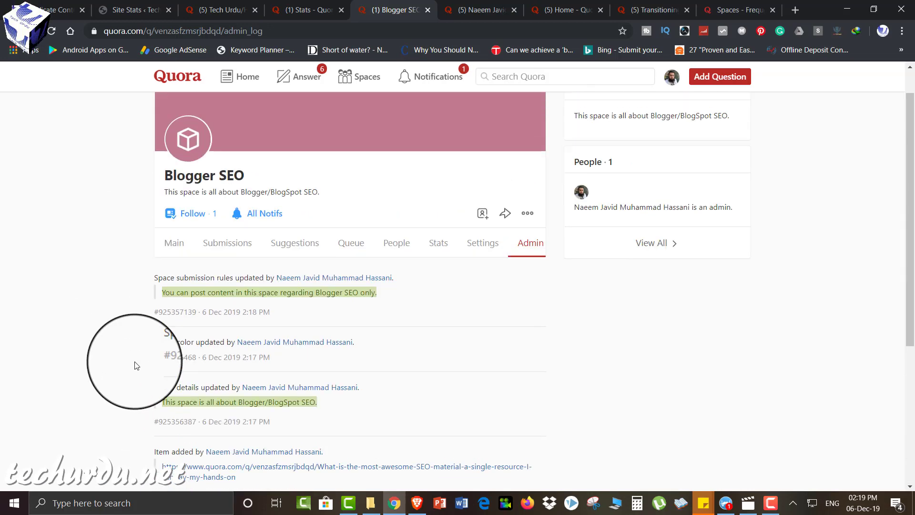
scroll(111, 297, down, 4)
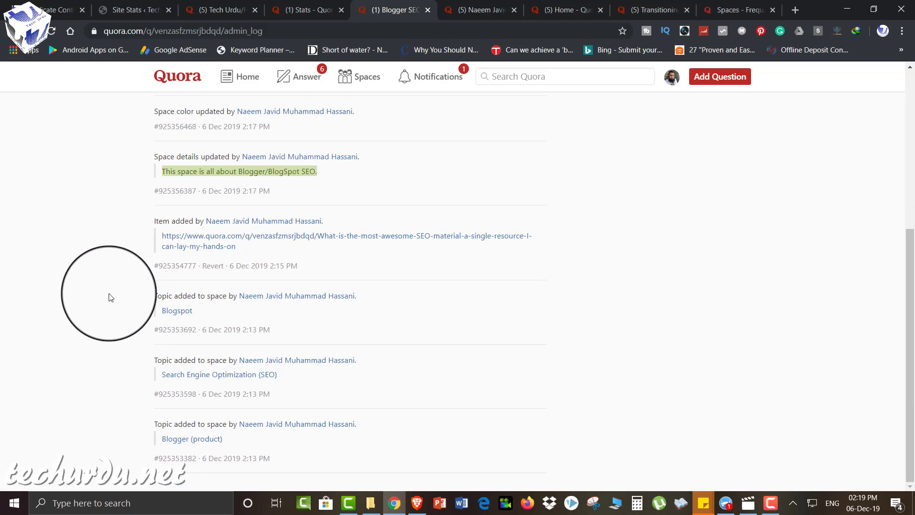
scroll(110, 297, up, 5)
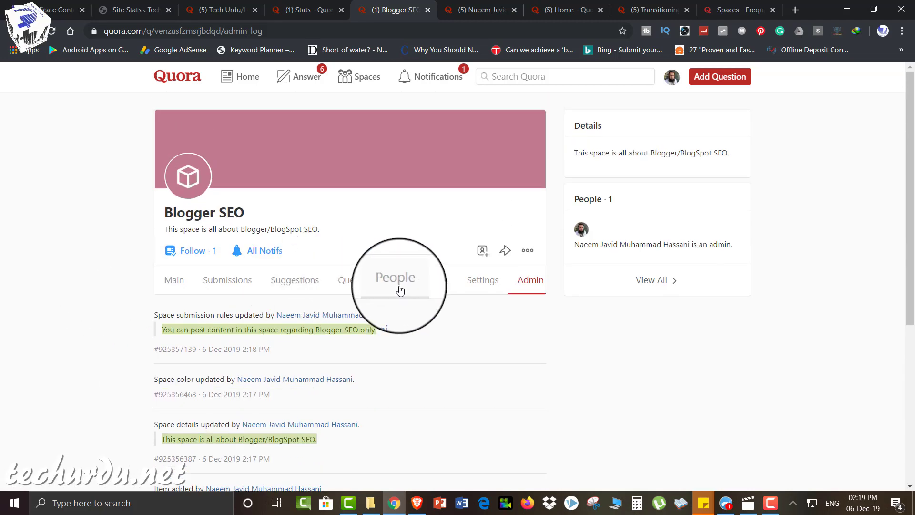
- From the space's main page, add a custom icon by uploading the picture of colorful BLOG letters on black from Pictures
click(175, 291)
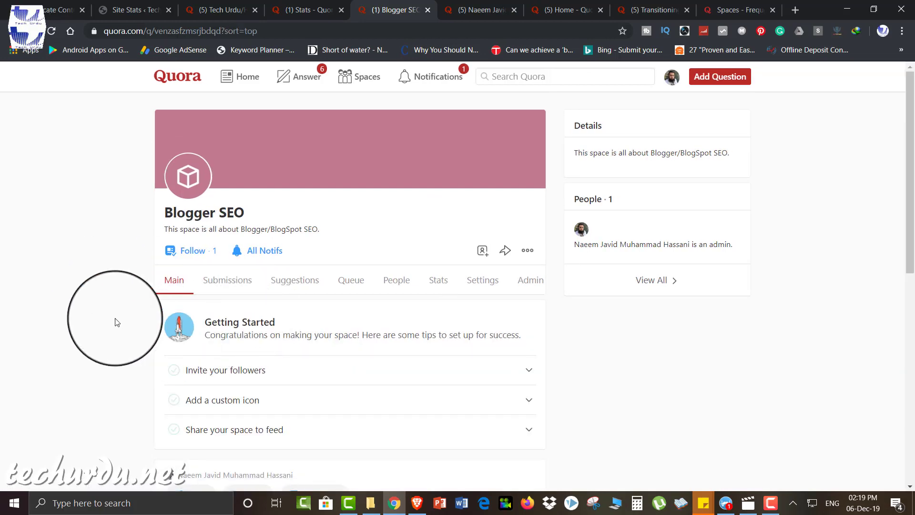
scroll(116, 322, down, 5)
scroll(114, 320, up, 3)
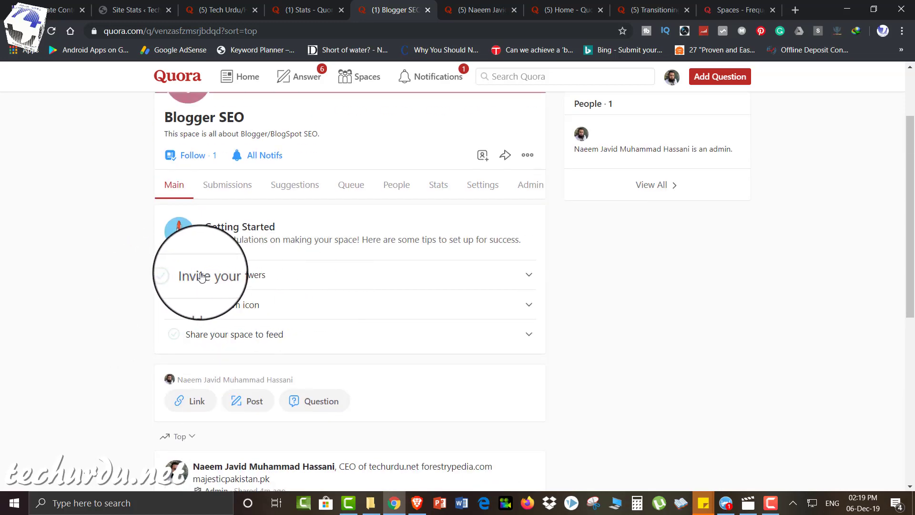
click(200, 302)
click(201, 346)
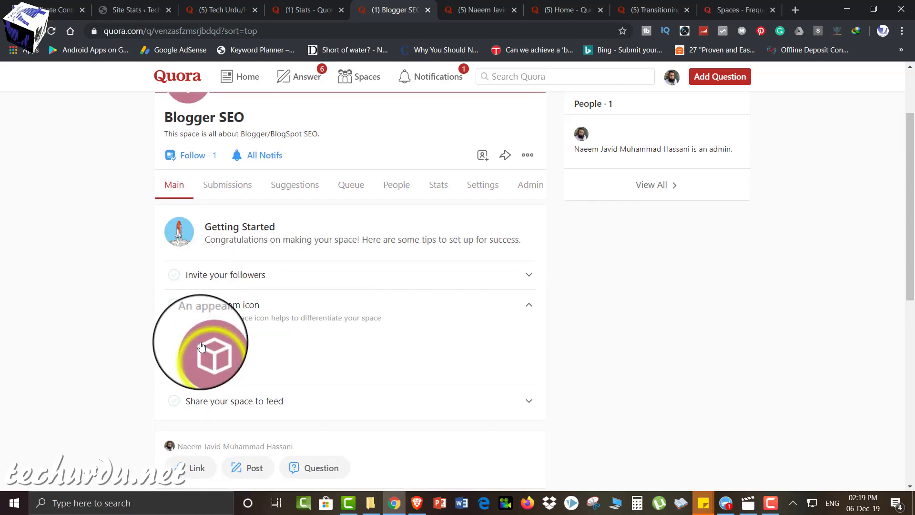
click(210, 359)
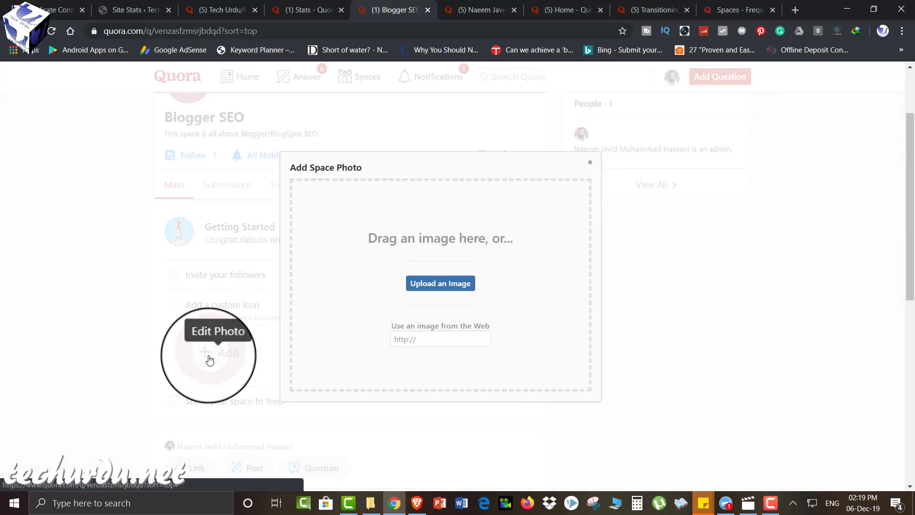
click(435, 284)
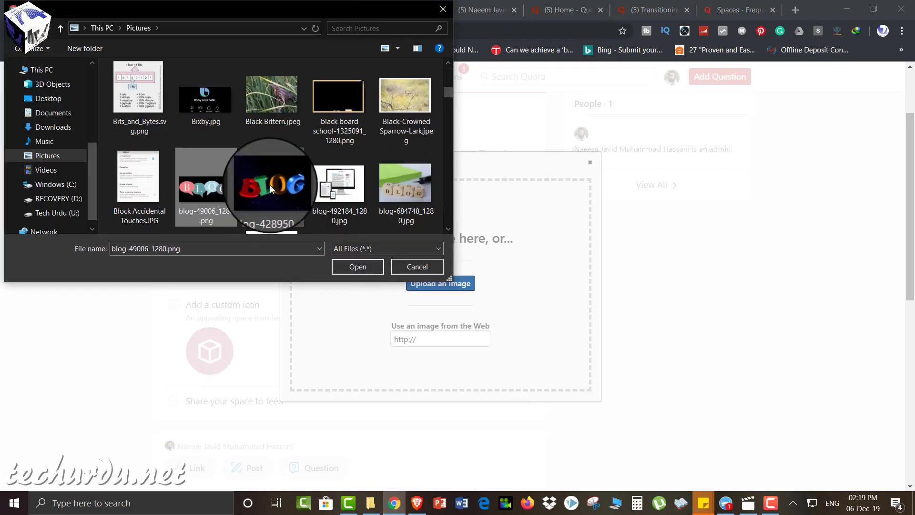
double_click(276, 190)
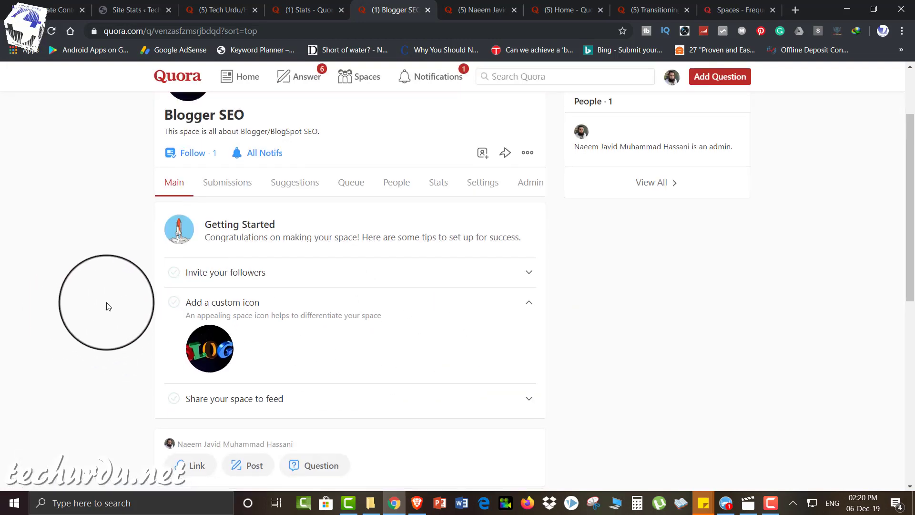
- Share the Blogger SEO space to the feed without a comment
scroll(107, 306, down, 3)
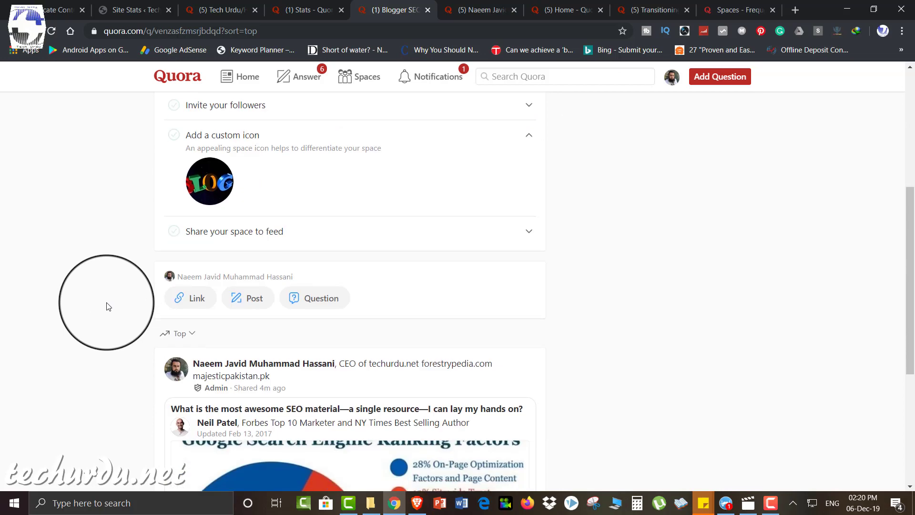
click(225, 238)
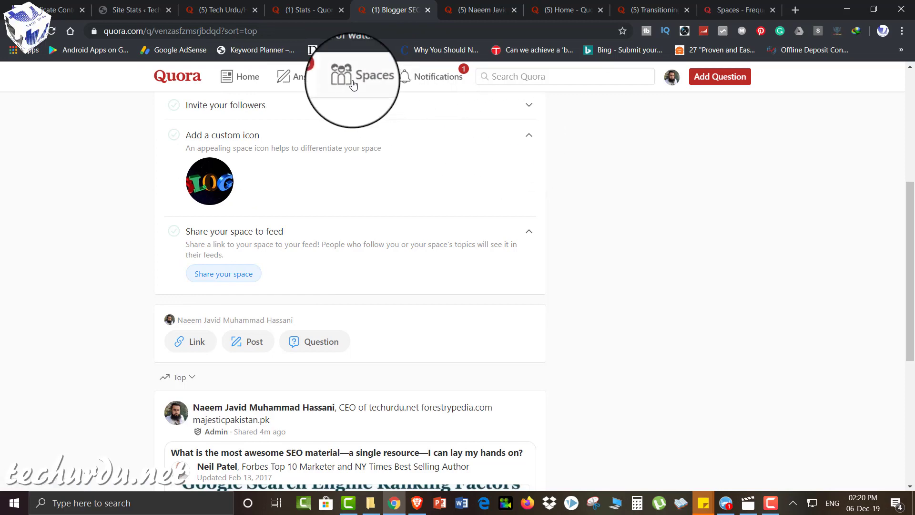
click(219, 276)
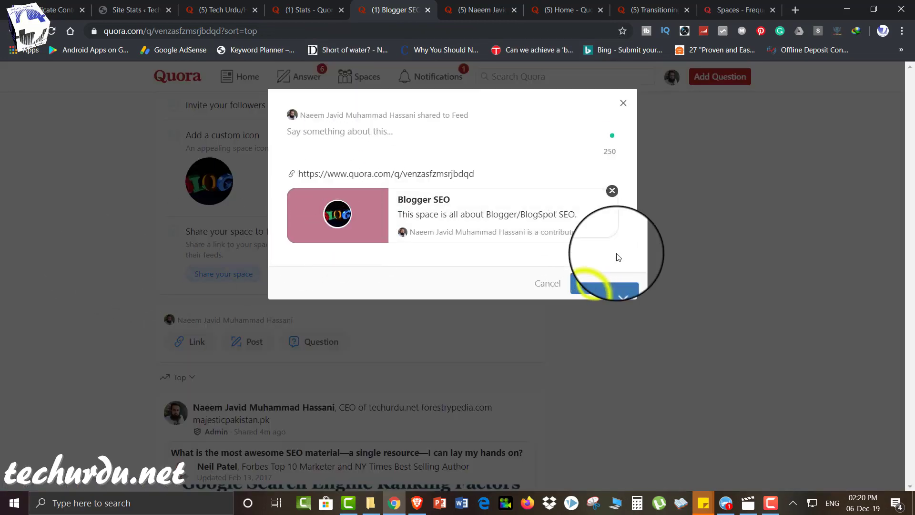
click(595, 285)
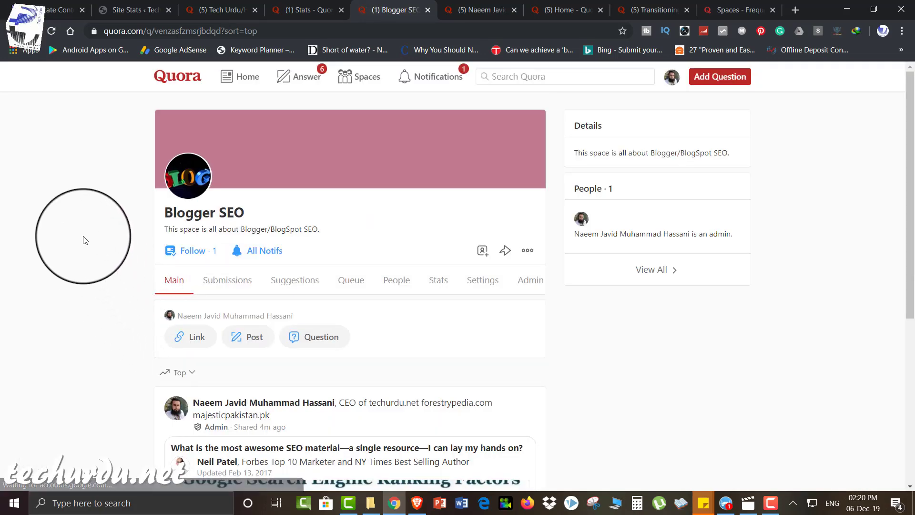
scroll(85, 240, down, 5)
scroll(84, 240, down, 2)
scroll(84, 240, up, 7)
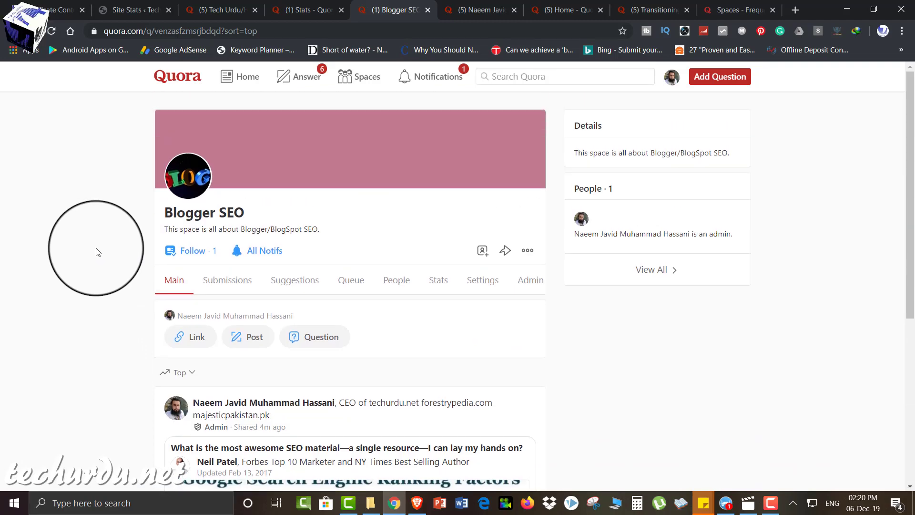
scroll(98, 251, down, 3)
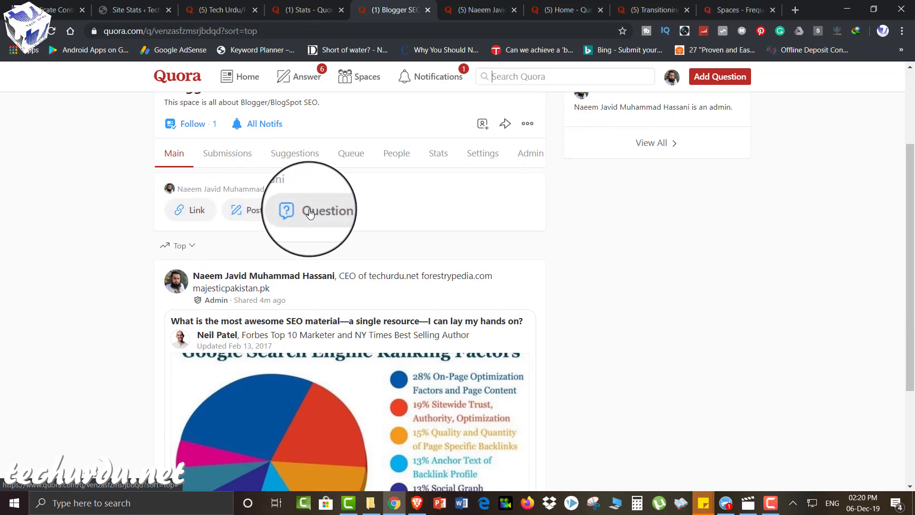
- Copy the address of the complete Blogger course page on techurdu.net and return to the Blogger SEO space
click(73, 4)
scroll(70, 276, up, 10)
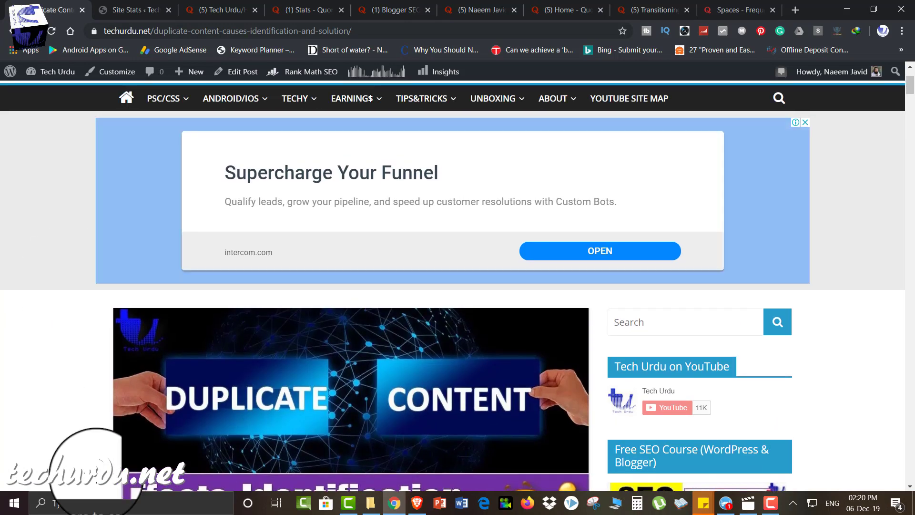
scroll(713, 466, down, 7)
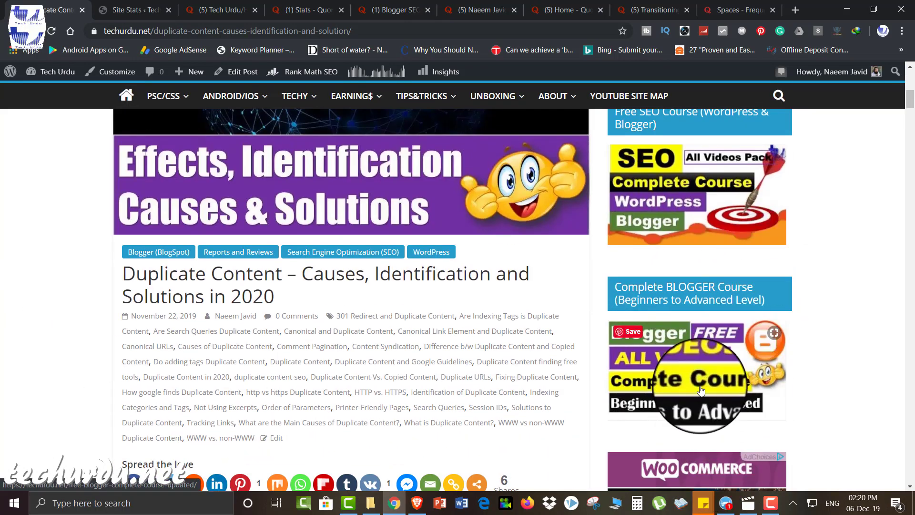
click(701, 366)
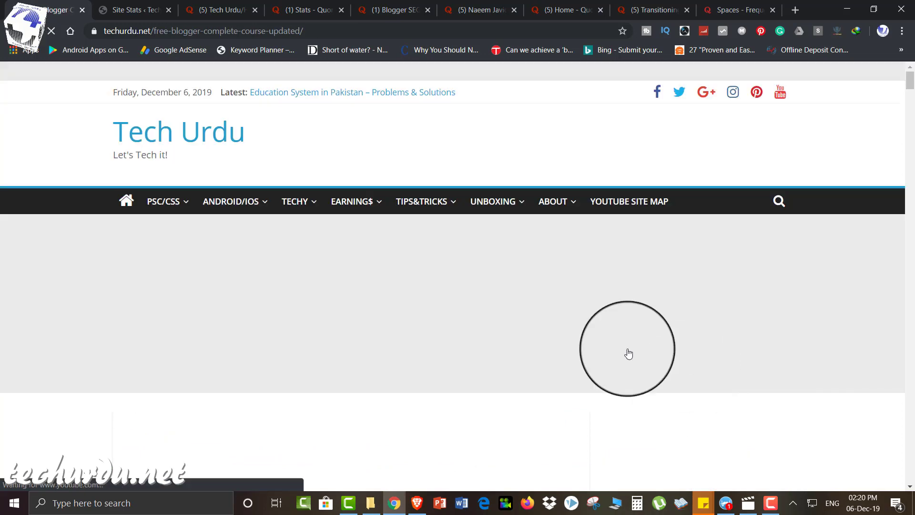
click(253, 30)
key(ctrl+c)
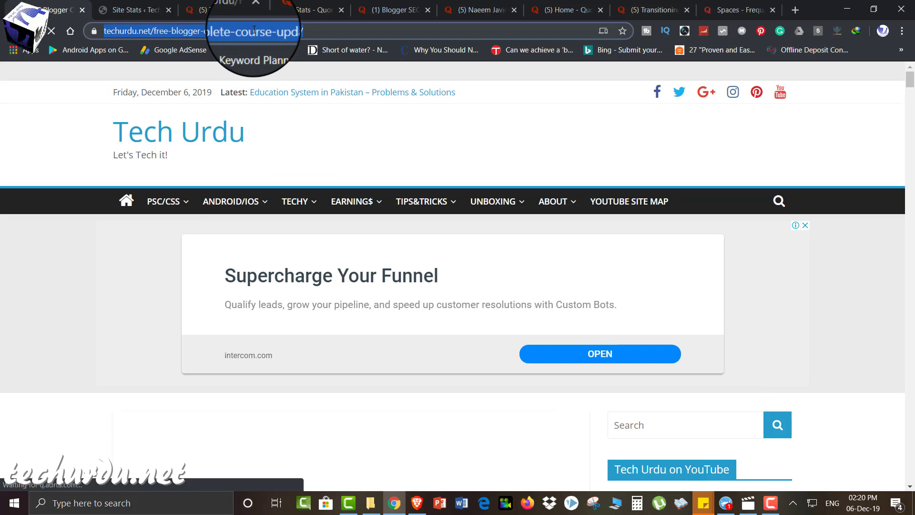
click(381, 10)
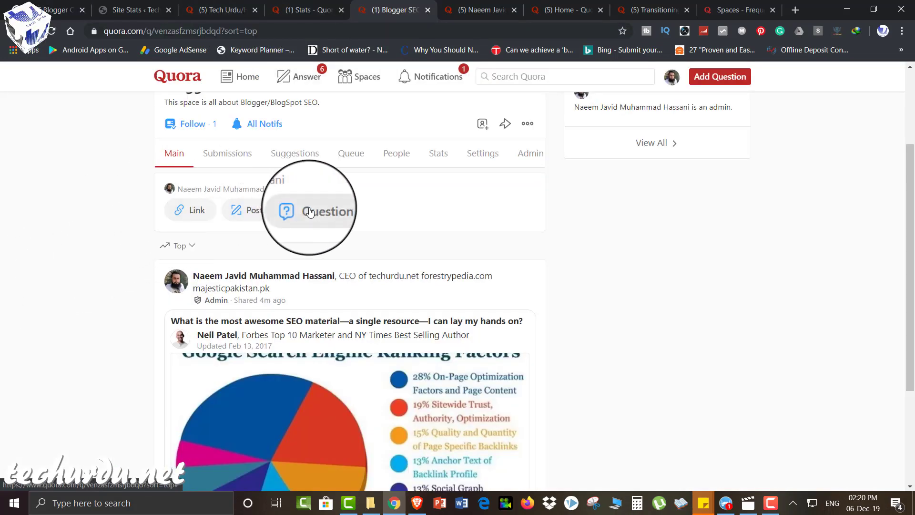
click(196, 209)
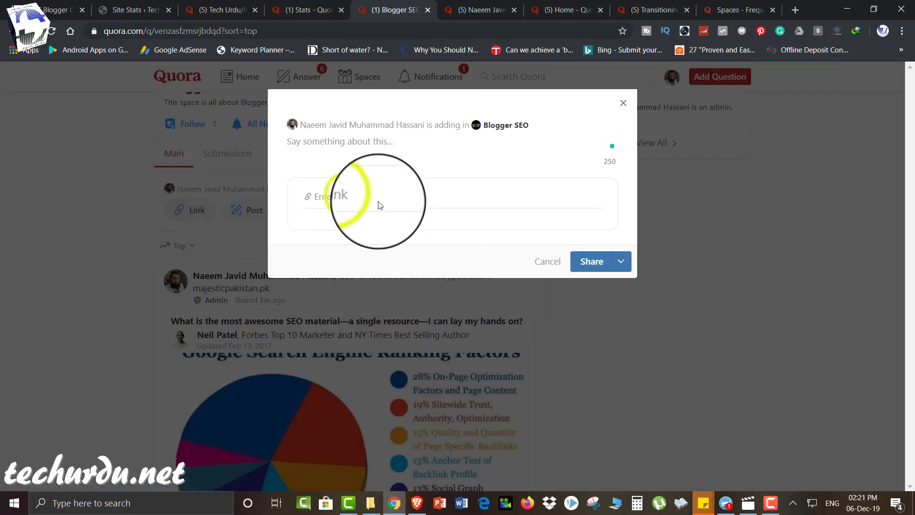
key(ctrl+v)
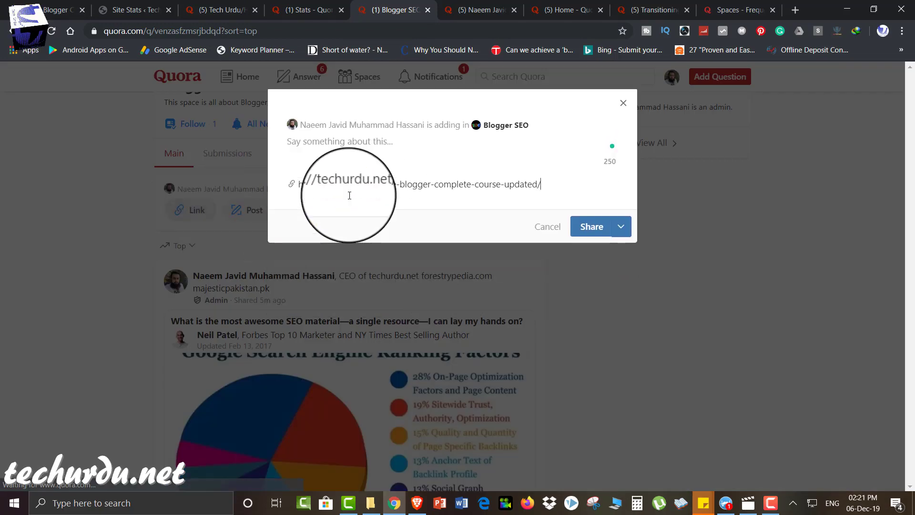
click(349, 149)
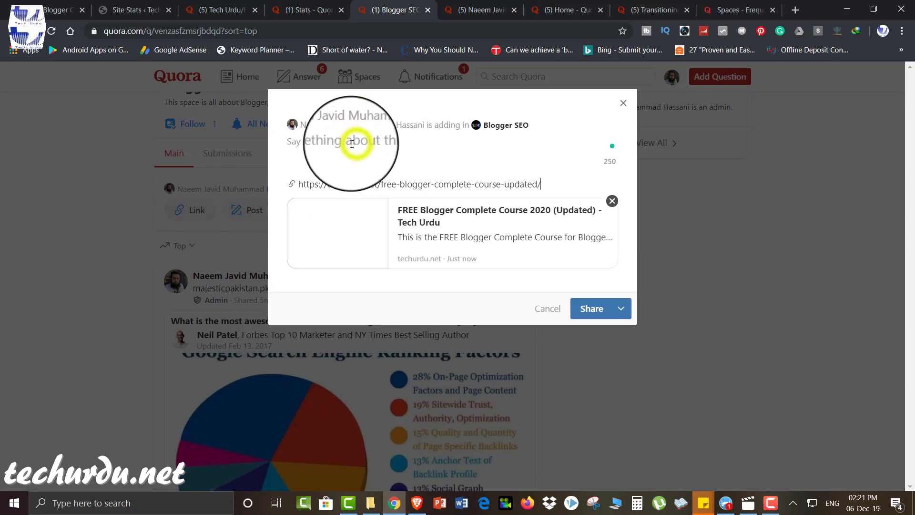
drag(439, 222, 401, 209)
text(This is the FREE Blogger Complete Course 2020 (Updated))
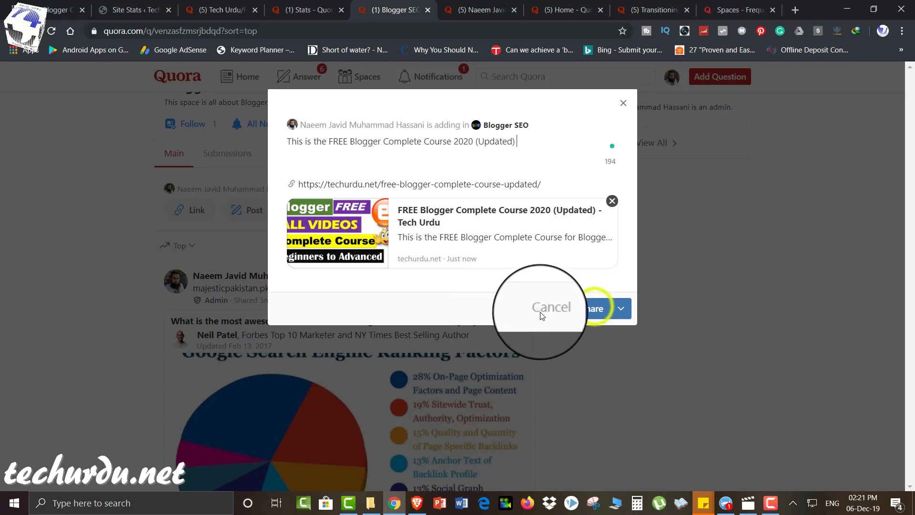
click(595, 311)
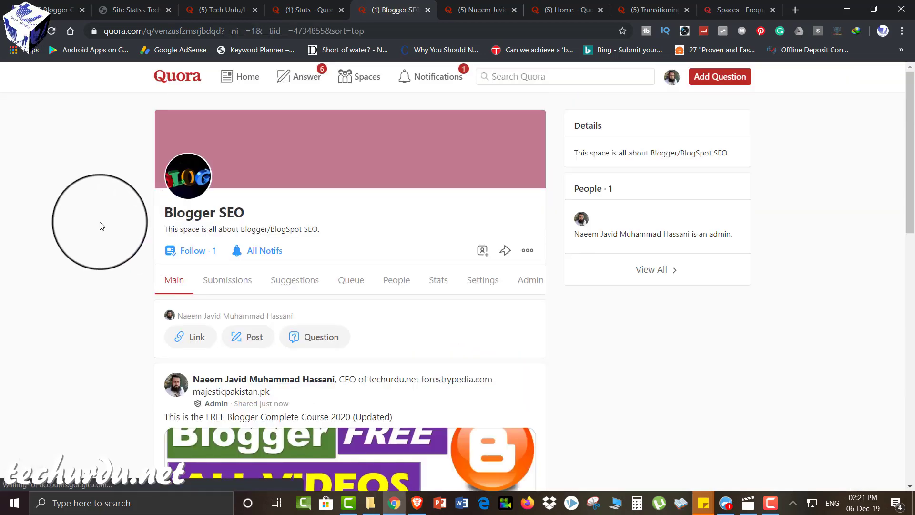
- Examine the newly shared course link post and its preview on the space's main page
scroll(98, 225, down, 3)
scroll(100, 226, down, 3)
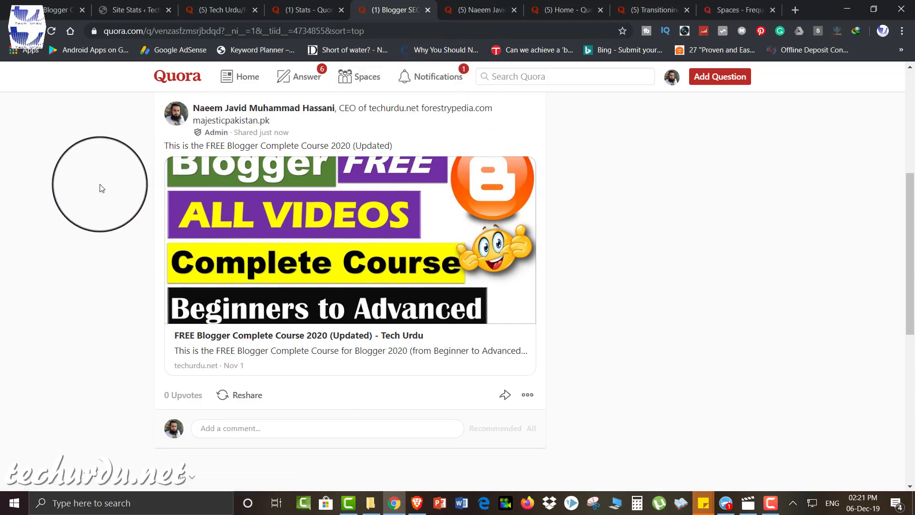
scroll(100, 187, up, 2)
scroll(100, 187, down, 3)
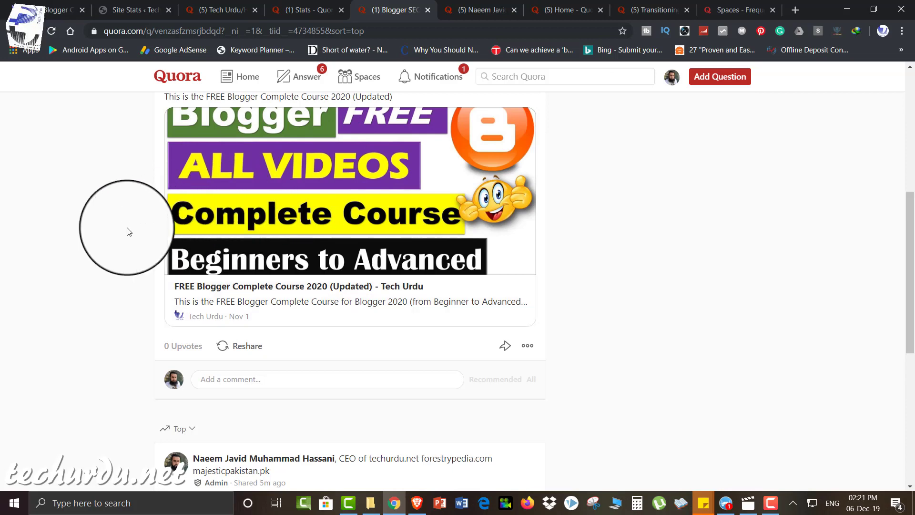
scroll(126, 231, up, 3)
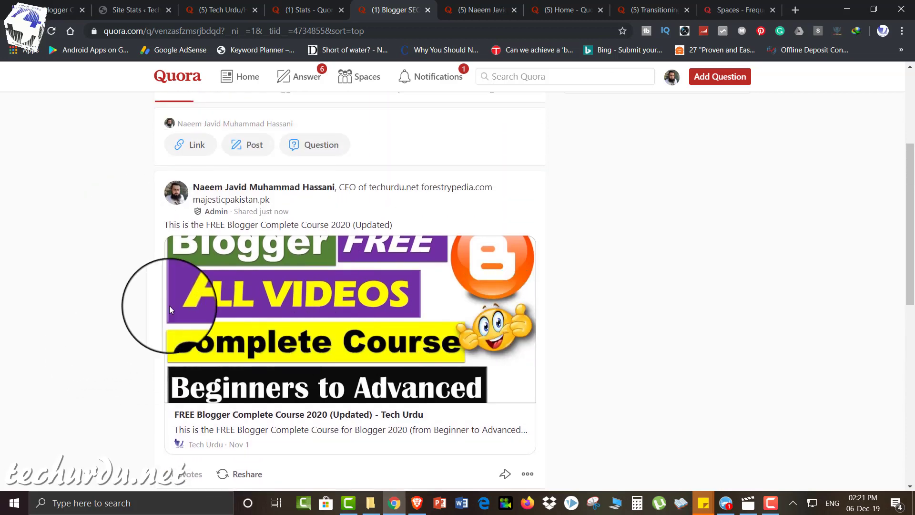